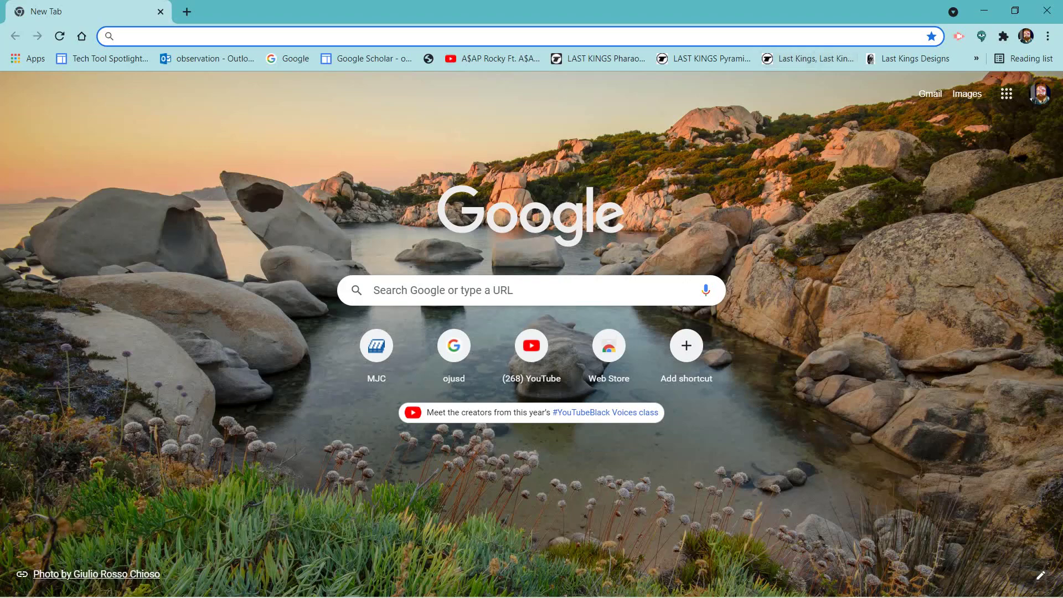
Launch After Effects from Creative Cloud Desktop, start a new project and dismiss the security notification.
{"action": "mouse_move", "coordinate": [383, 597]}
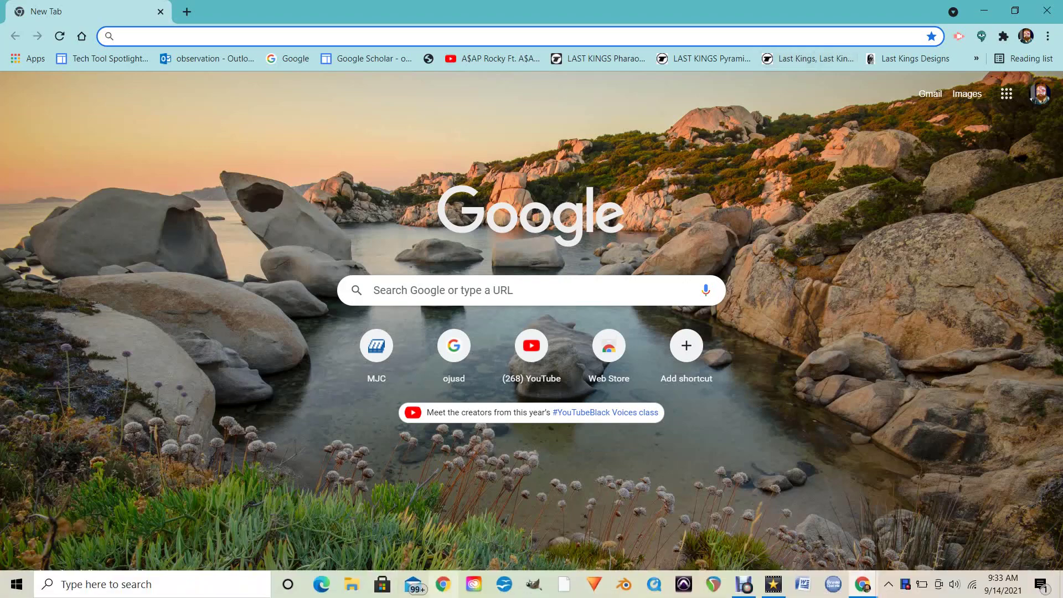
{"action": "left_click", "coordinate": [474, 584]}
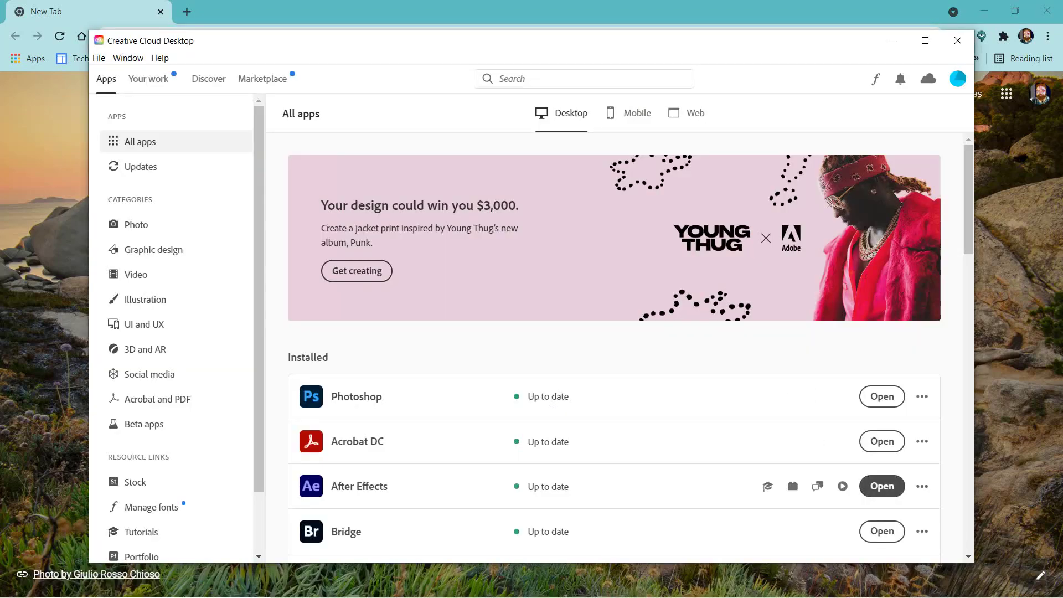
{"action": "left_click", "coordinate": [882, 486]}
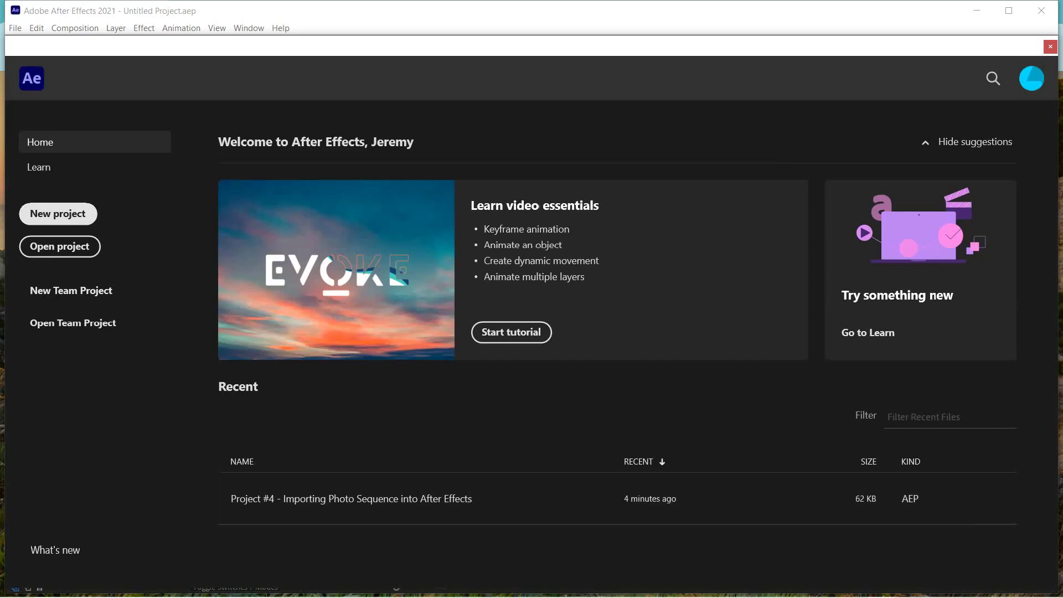
{"action": "left_click", "coordinate": [58, 213]}
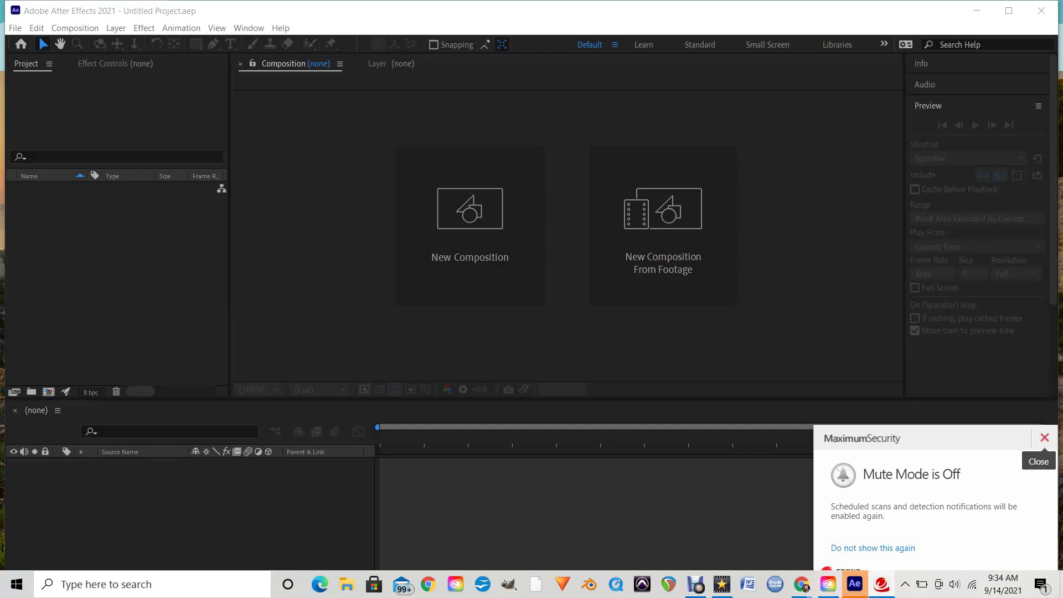
{"action": "left_click", "coordinate": [1044, 437]}
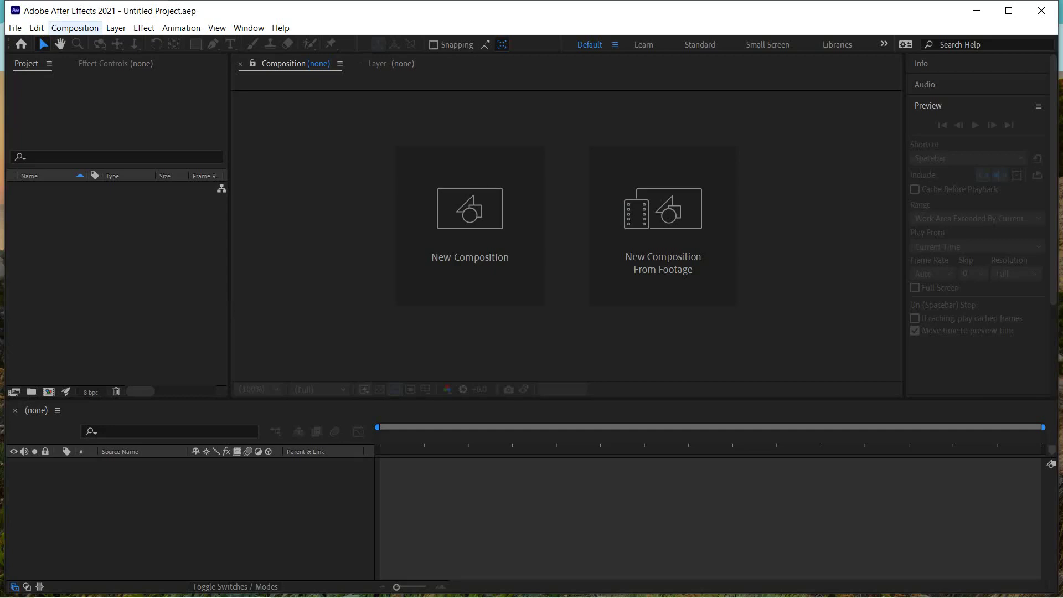
Create a new composition with a width of 720 px and a height of 540 px.
{"action": "left_click", "coordinate": [75, 29]}
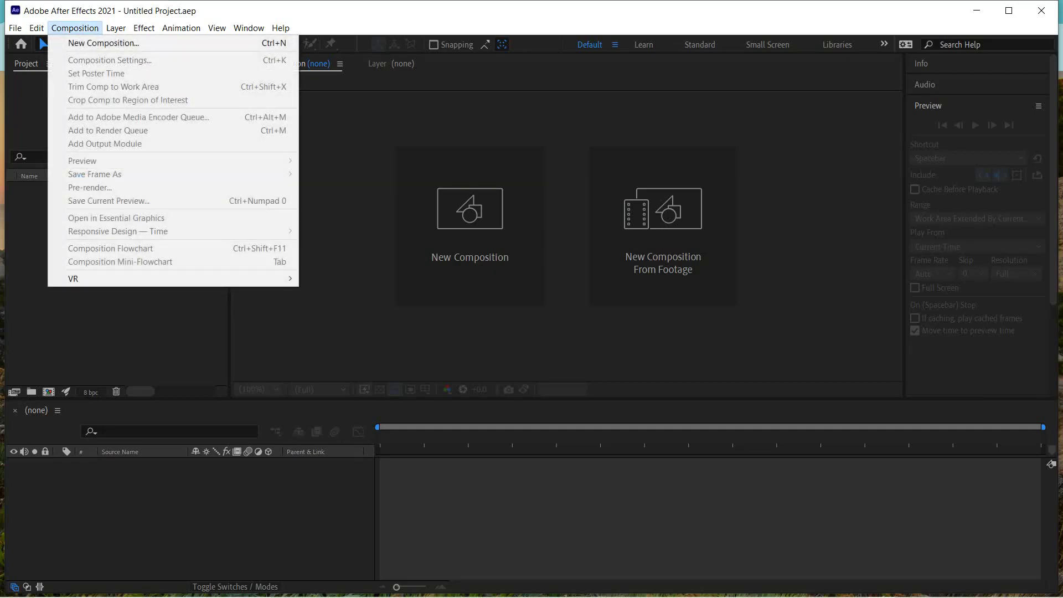
{"action": "key", "text": "Down"}
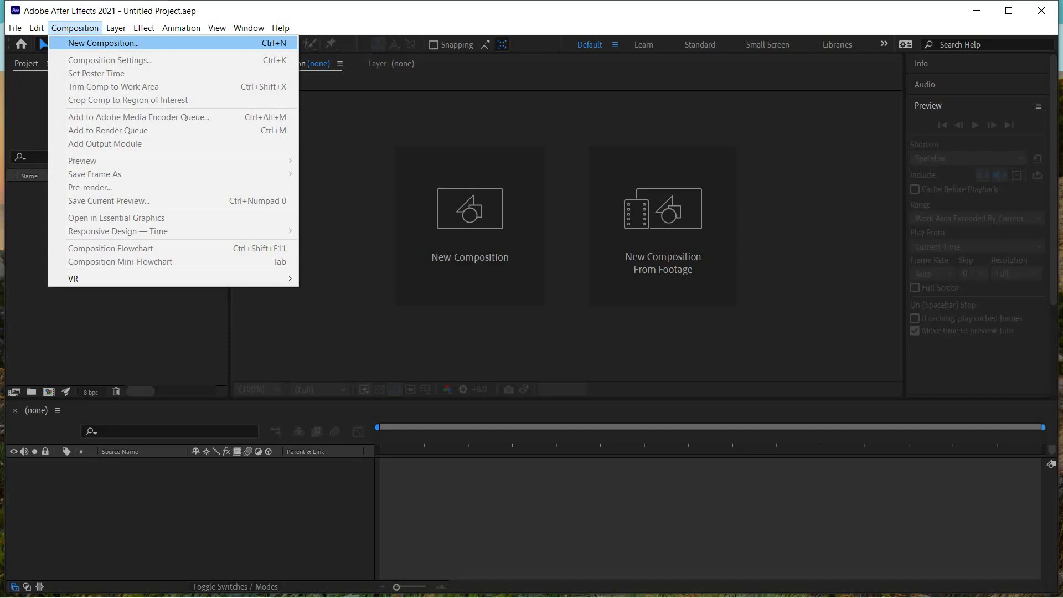
{"action": "key", "text": "Return"}
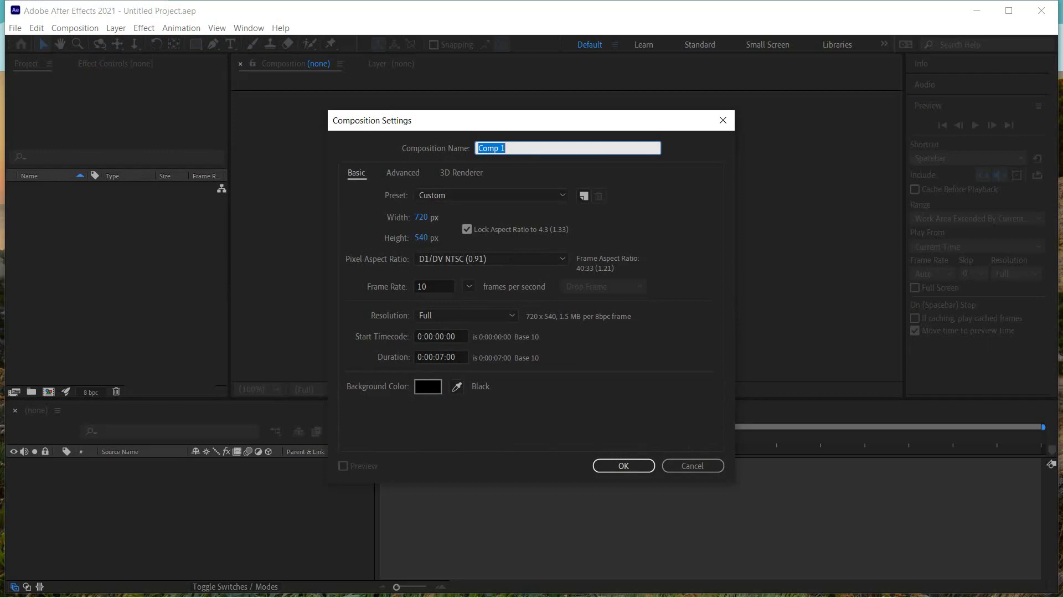
{"action": "left_click_drag", "start_coordinate": [422, 218], "coordinate": [474, 218]}
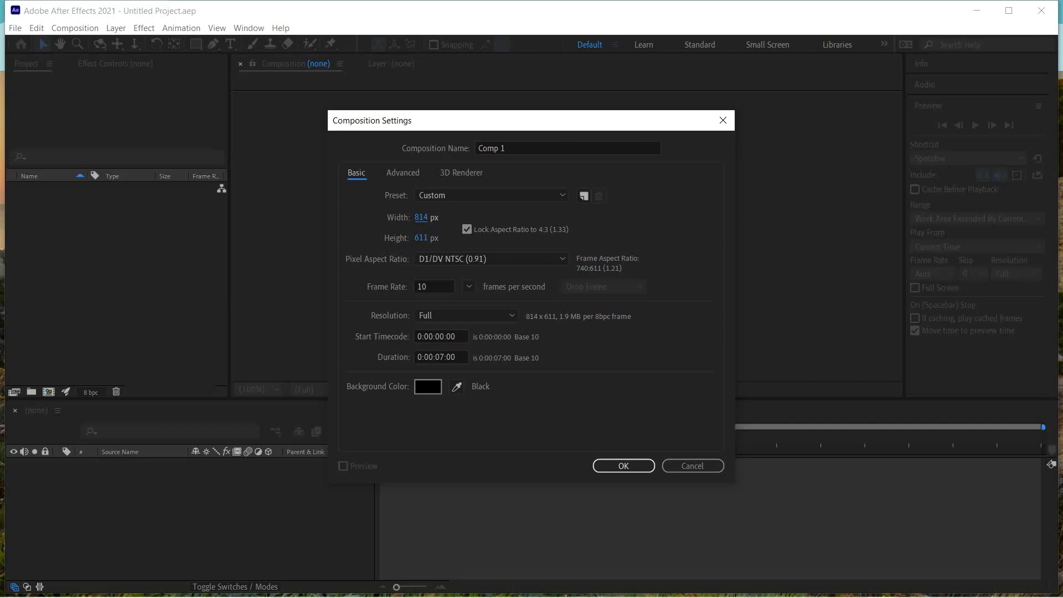
{"action": "left_click", "coordinate": [421, 218]}
{"action": "key", "text": "Return"}
{"action": "left_click_drag", "start_coordinate": [422, 217], "coordinate": [374, 217]}
{"action": "left_click", "coordinate": [421, 217]}
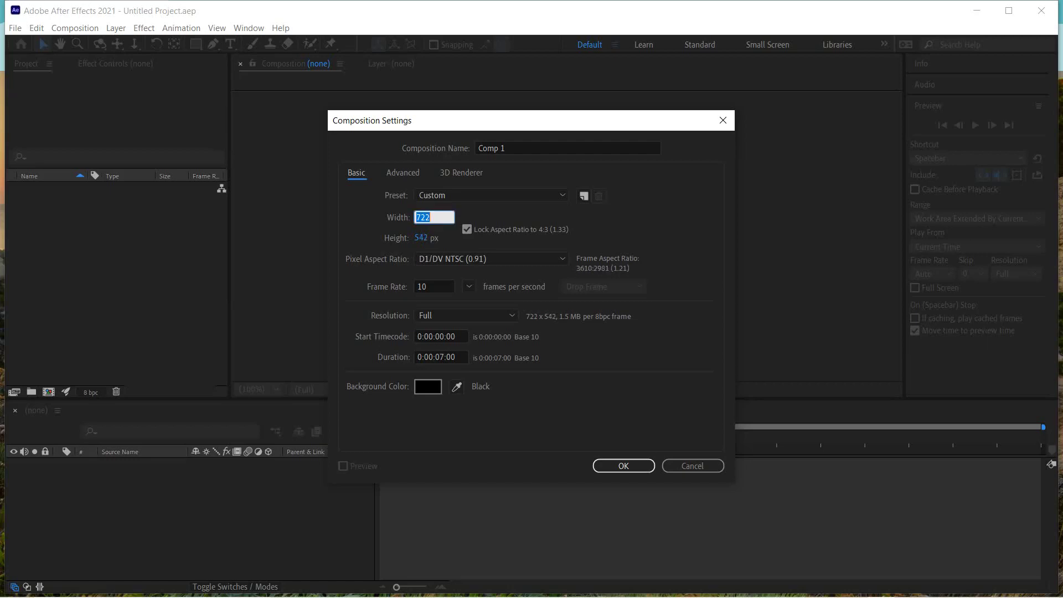
{"action": "type", "text": "720"}
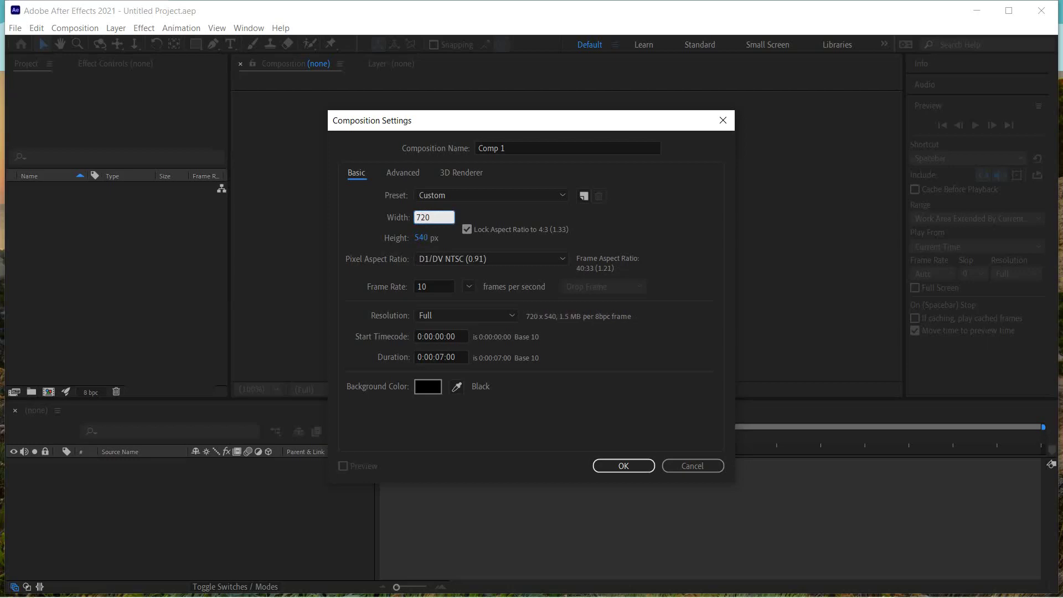
{"action": "key", "text": "Return"}
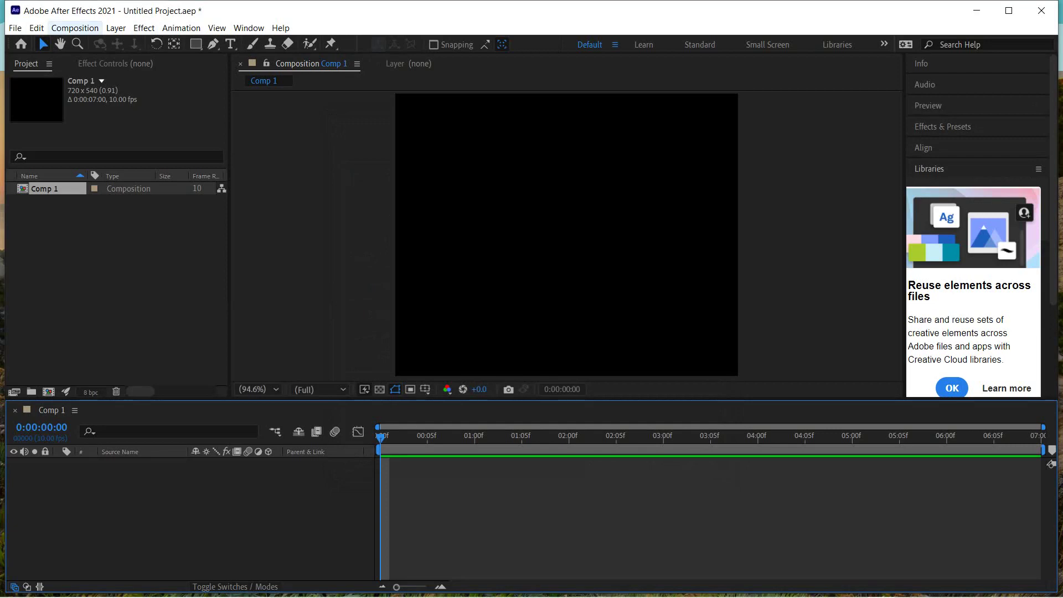
In the composition's settings, choose the D1/DV NTSC (0.91) pixel aspect ratio and rename the composition "Pic Sequence".
{"action": "left_click", "coordinate": [75, 28]}
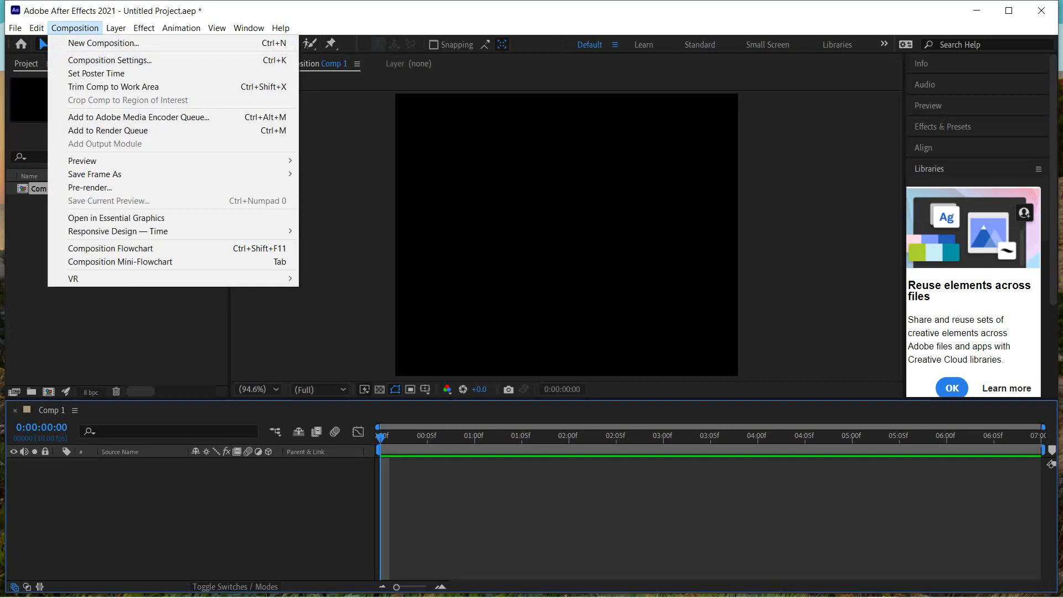
{"action": "left_click", "coordinate": [75, 28]}
{"action": "left_click", "coordinate": [75, 28]}
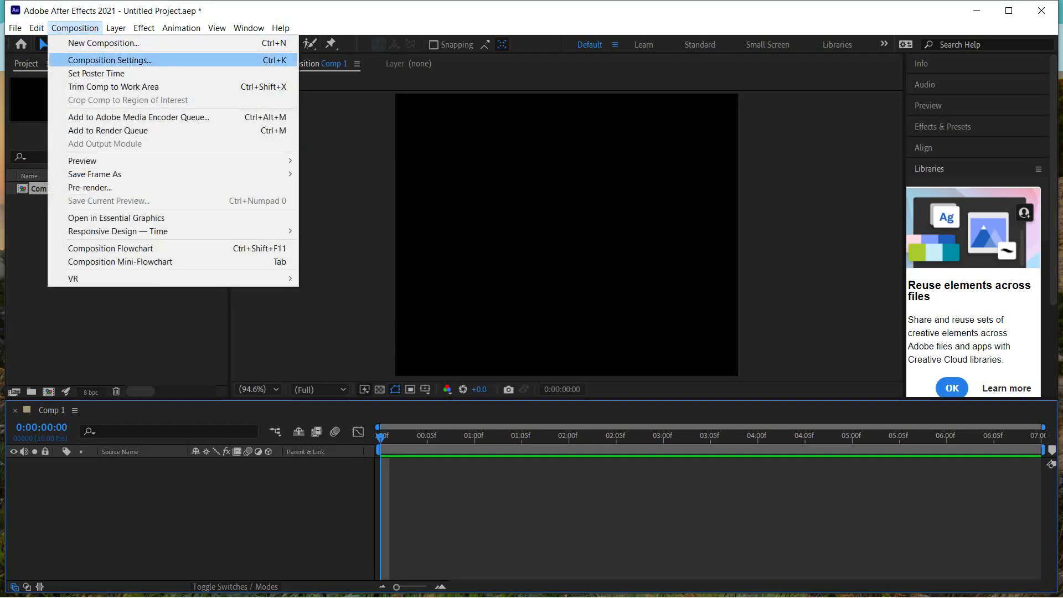
{"action": "left_click", "coordinate": [110, 60]}
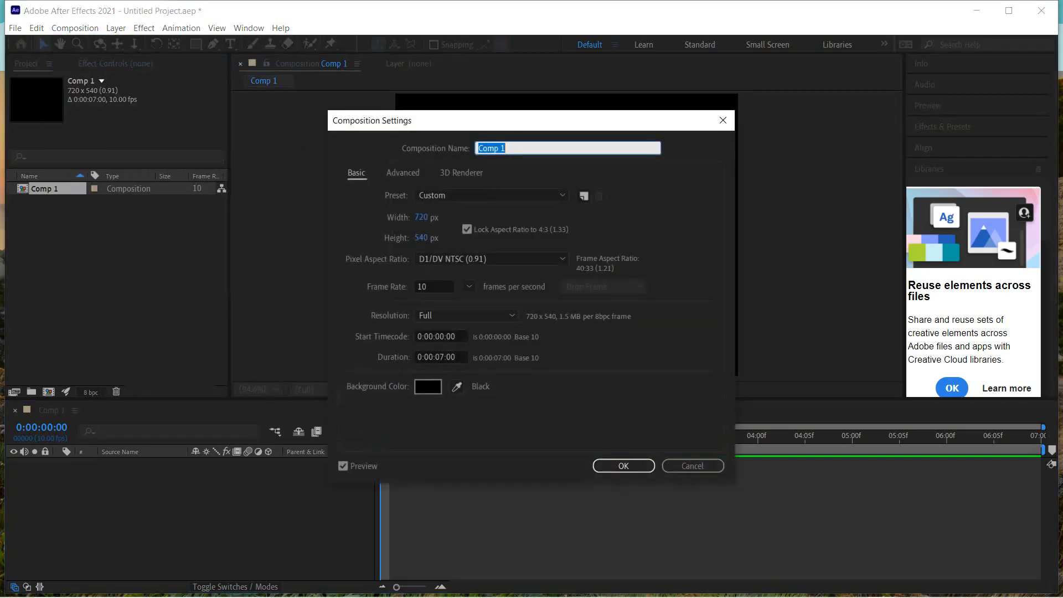
{"action": "left_click", "coordinate": [491, 259]}
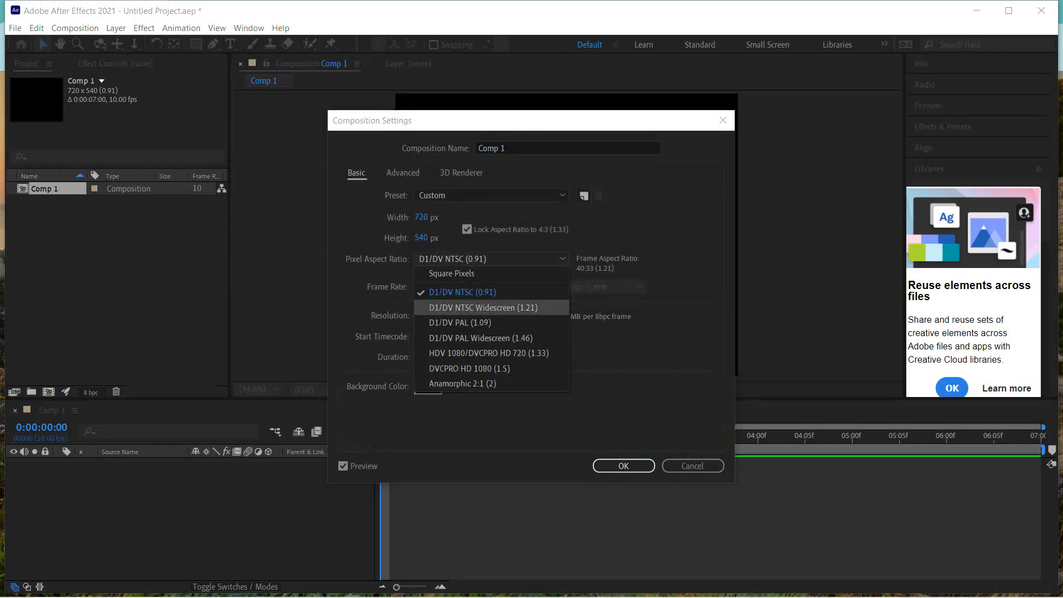
{"action": "left_click", "coordinate": [463, 293]}
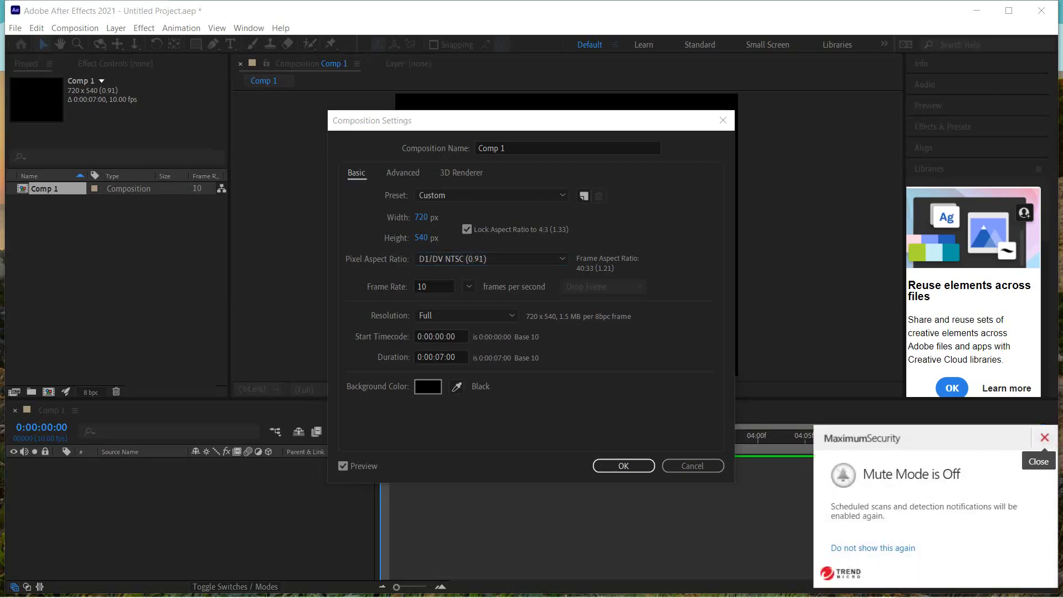
{"action": "left_click_drag", "start_coordinate": [510, 149], "coordinate": [477, 149]}
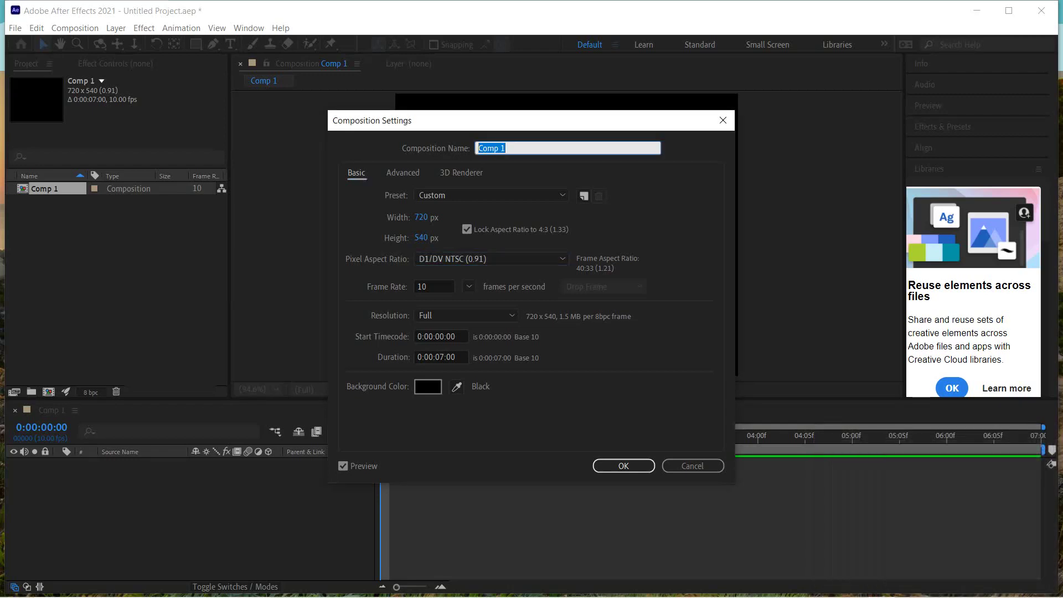
{"action": "type", "text": "Pl"}
{"action": "type", "text": "c Se"}
{"action": "type", "text": "quence"}
Set the Pic Sequence composition's duration to 5 seconds (0:00:05:00).
{"action": "left_click", "coordinate": [443, 357]}
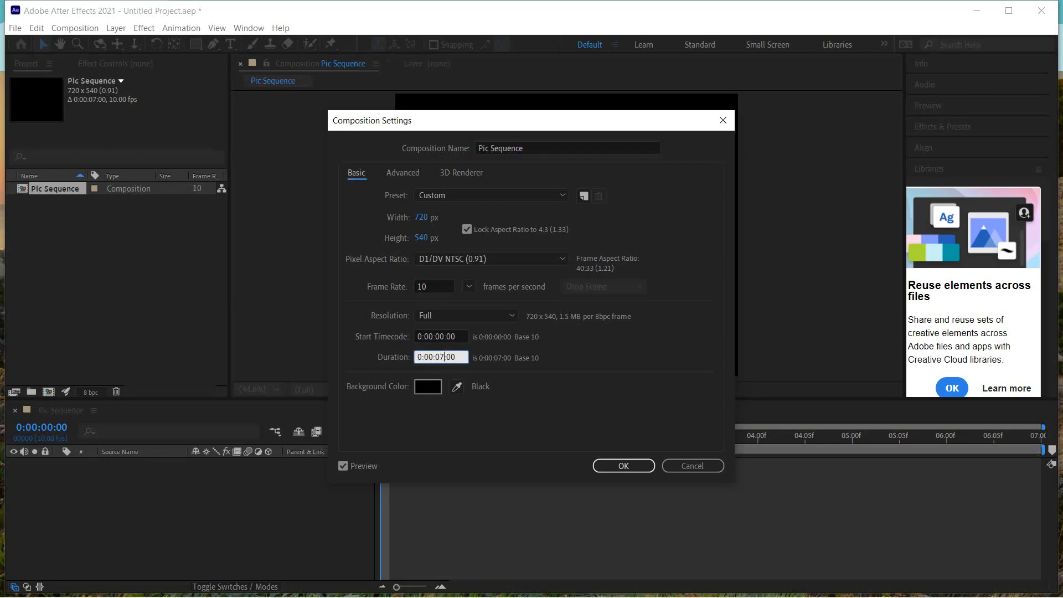
{"action": "key", "text": "ctrl+a"}
{"action": "left_click", "coordinate": [446, 357]}
{"action": "key", "text": "BackSpace"}
{"action": "type", "text": "5"}
{"action": "key", "text": "Return"}
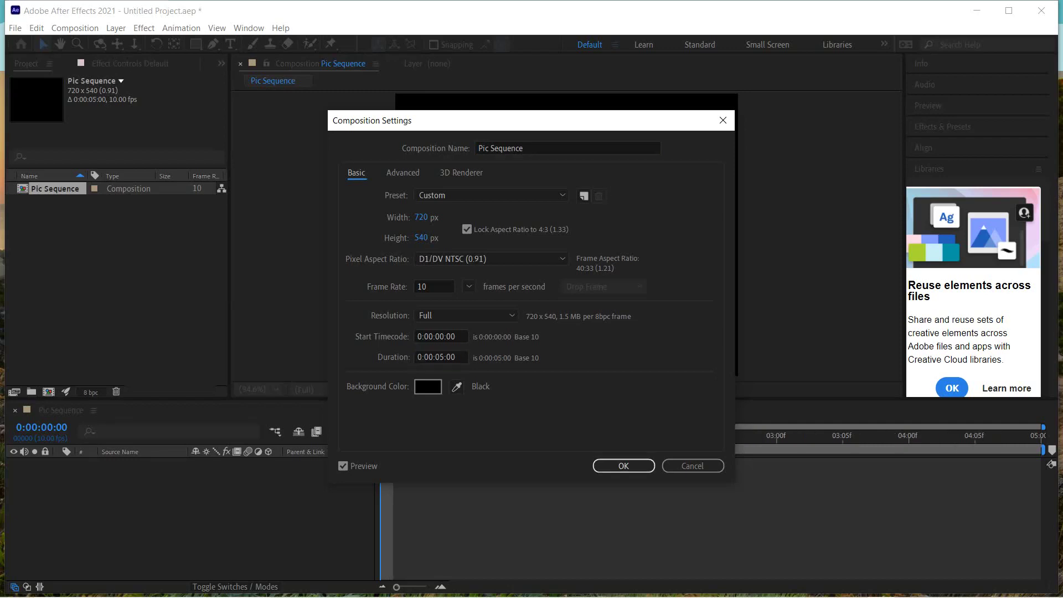
Set the composition's frame rate to 10 frames per second and apply the composition settings.
{"action": "double_click", "coordinate": [423, 287]}
{"action": "type", "text": "29.97"}
{"action": "double_click", "coordinate": [427, 287]}
{"action": "type", "text": "10"}
{"action": "key", "text": "Return"}
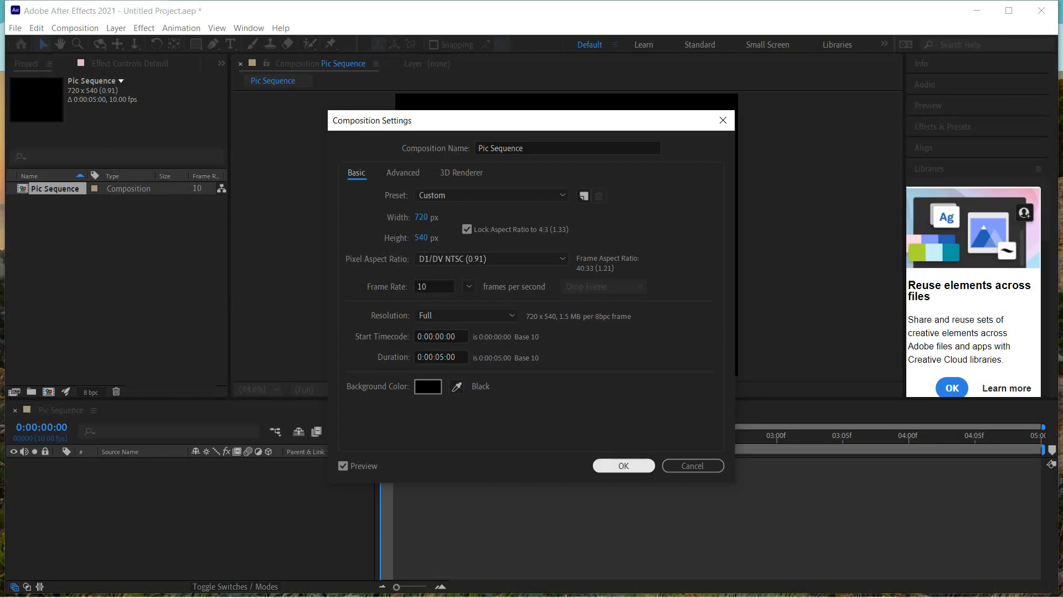
{"action": "key", "text": "Return"}
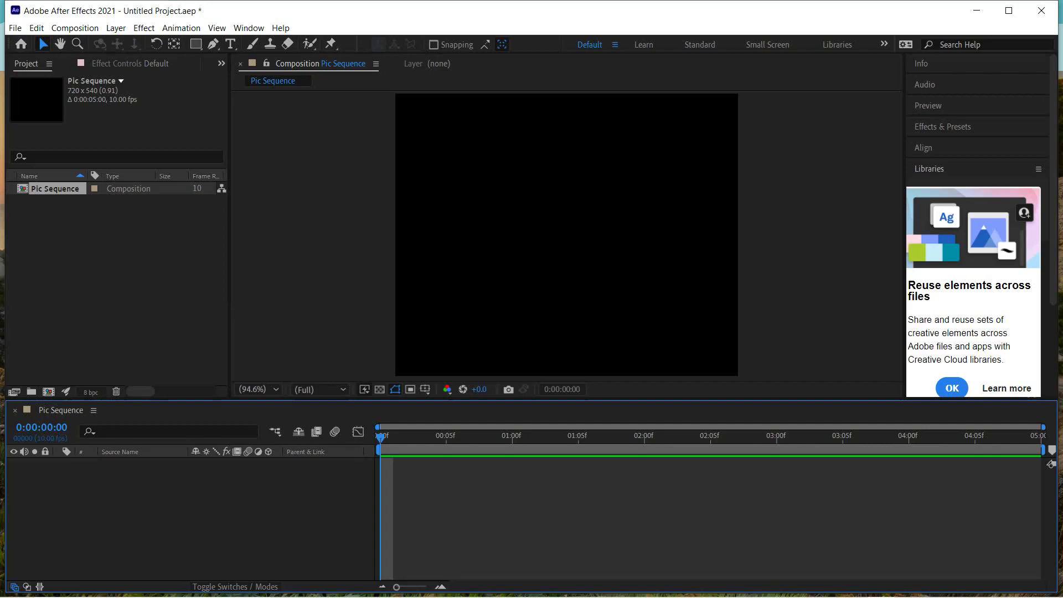
Start importing multiple files and open the iCloud Photos folder inside PIC SEQUENCE on the Desktop.
{"action": "left_click", "coordinate": [15, 28]}
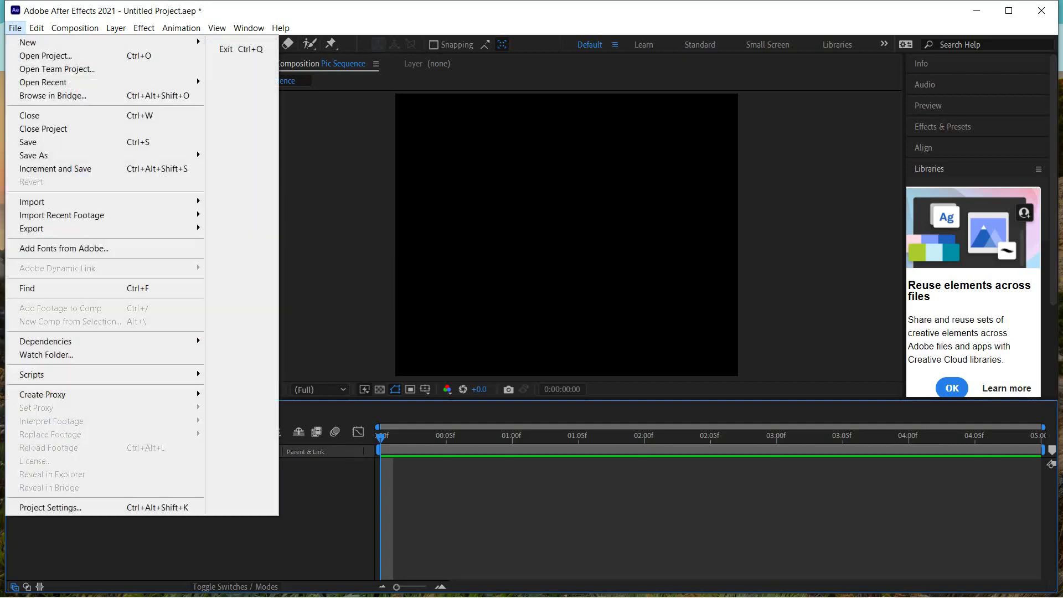
{"action": "mouse_move", "coordinate": [55, 202]}
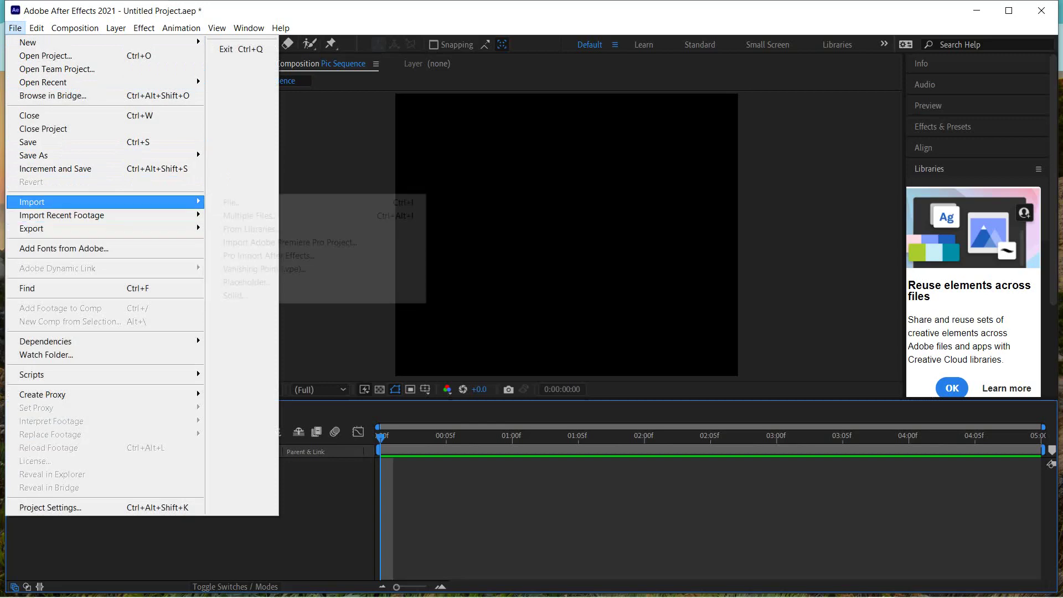
{"action": "key", "text": "Right"}
{"action": "key", "text": "Down"}
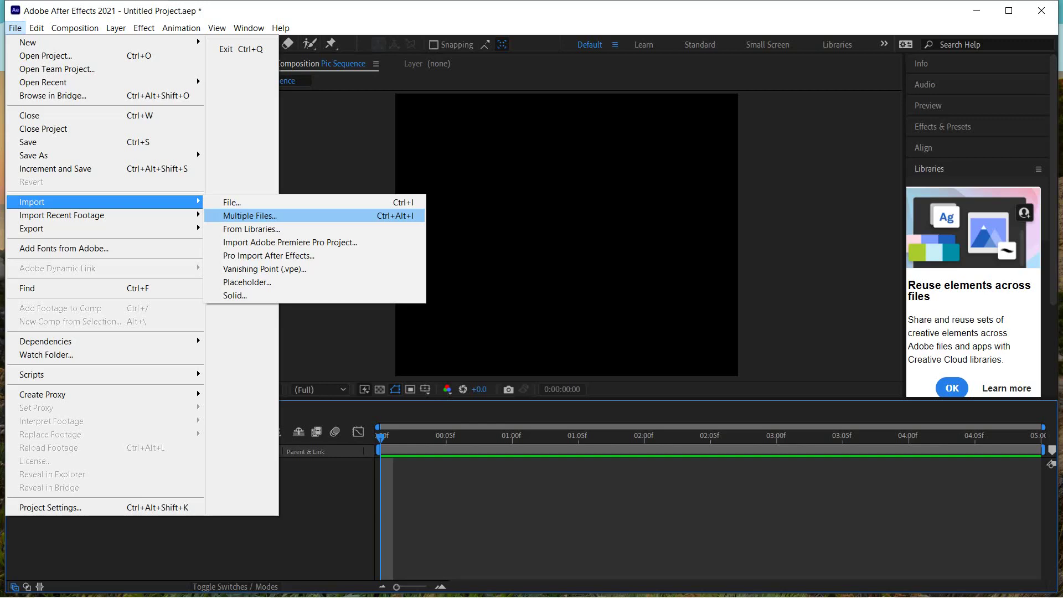
{"action": "key", "text": "Return"}
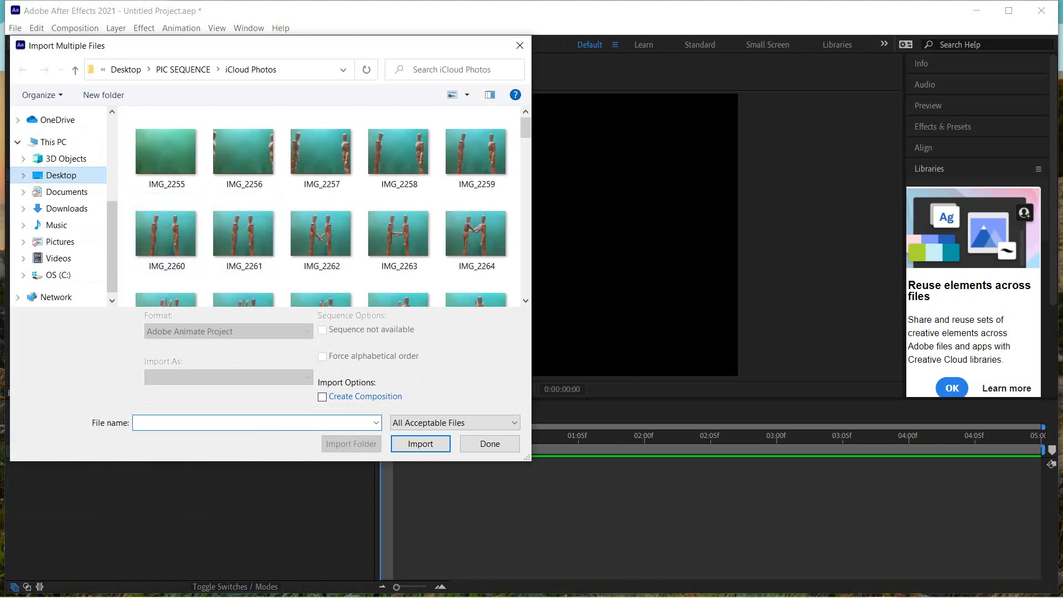
{"action": "left_click", "coordinate": [61, 175]}
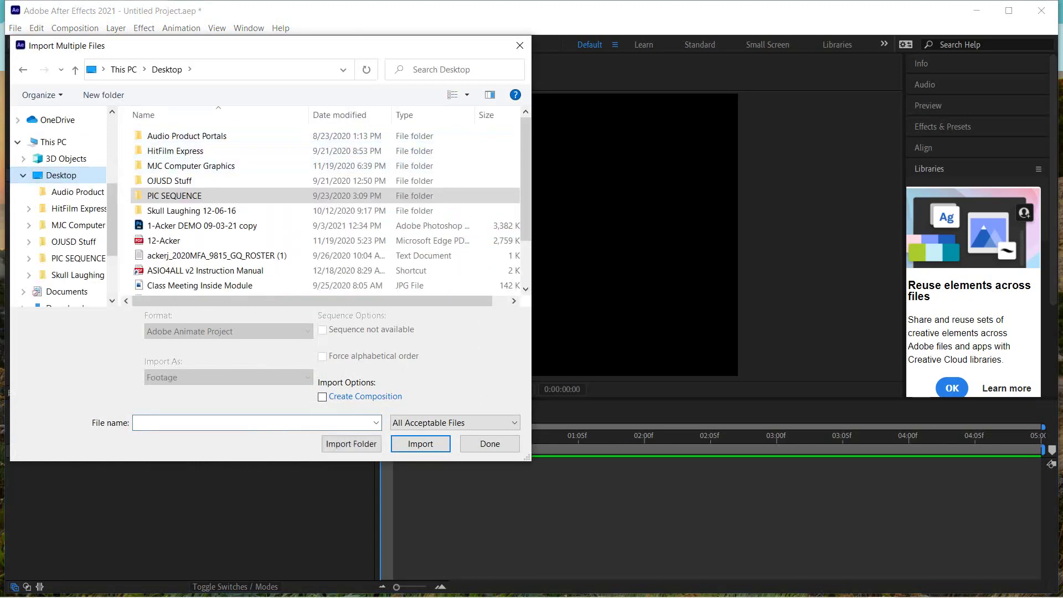
{"action": "left_click", "coordinate": [175, 196]}
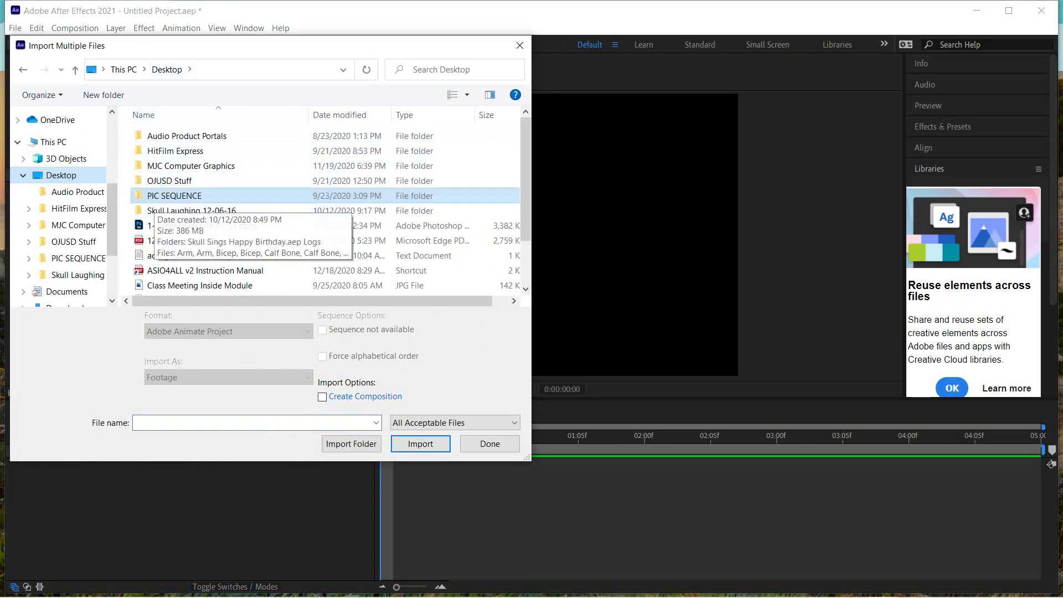
{"action": "key", "text": "Return"}
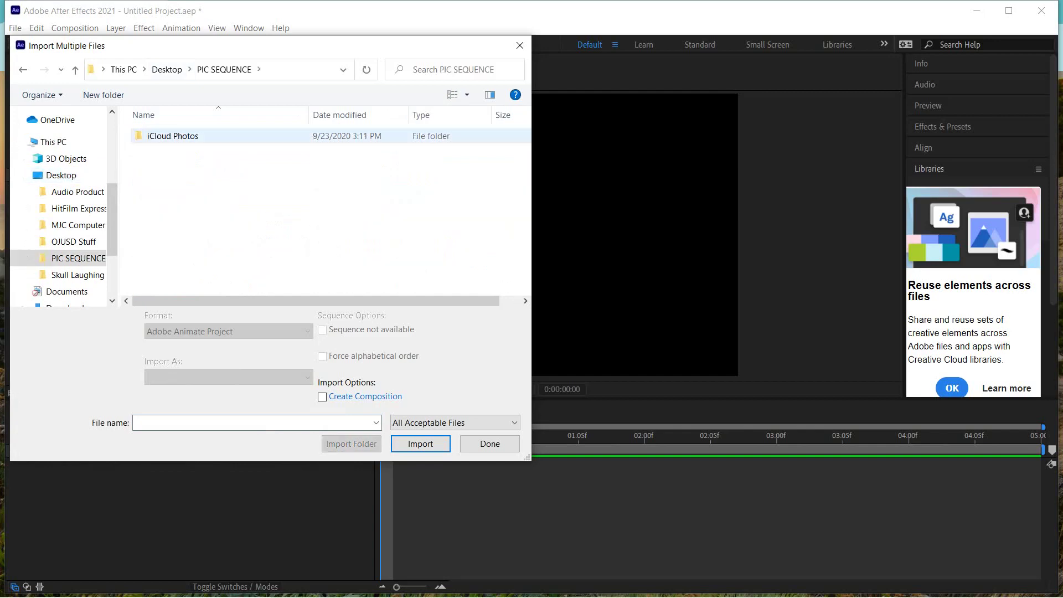
{"action": "double_click", "coordinate": [173, 136]}
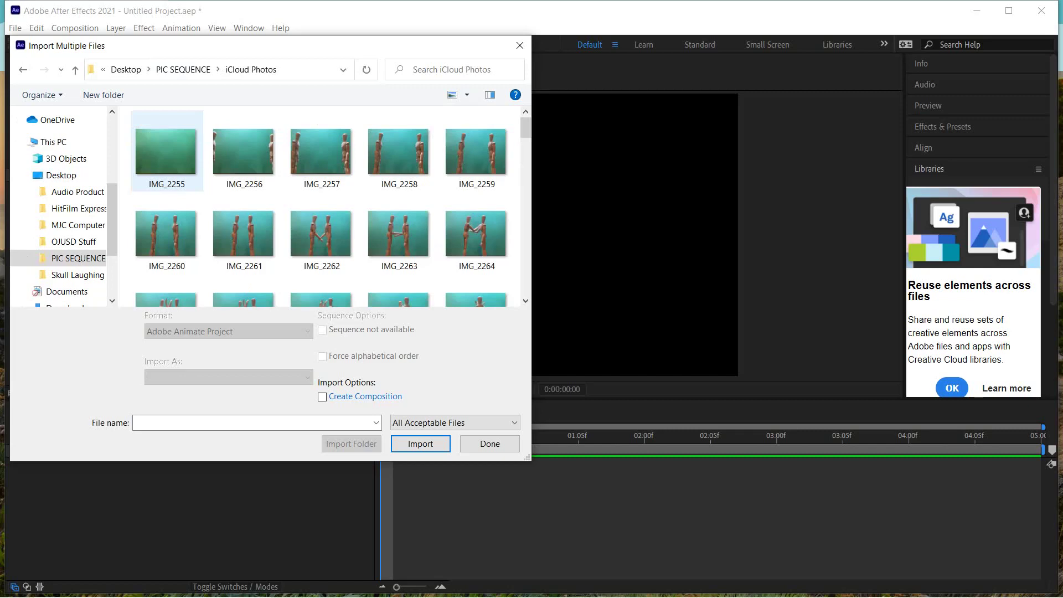
Import the photos starting from IMG_2255 as footage, using the ImporterJPEG Sequence option, and finish importing.
{"action": "left_click", "coordinate": [167, 151]}
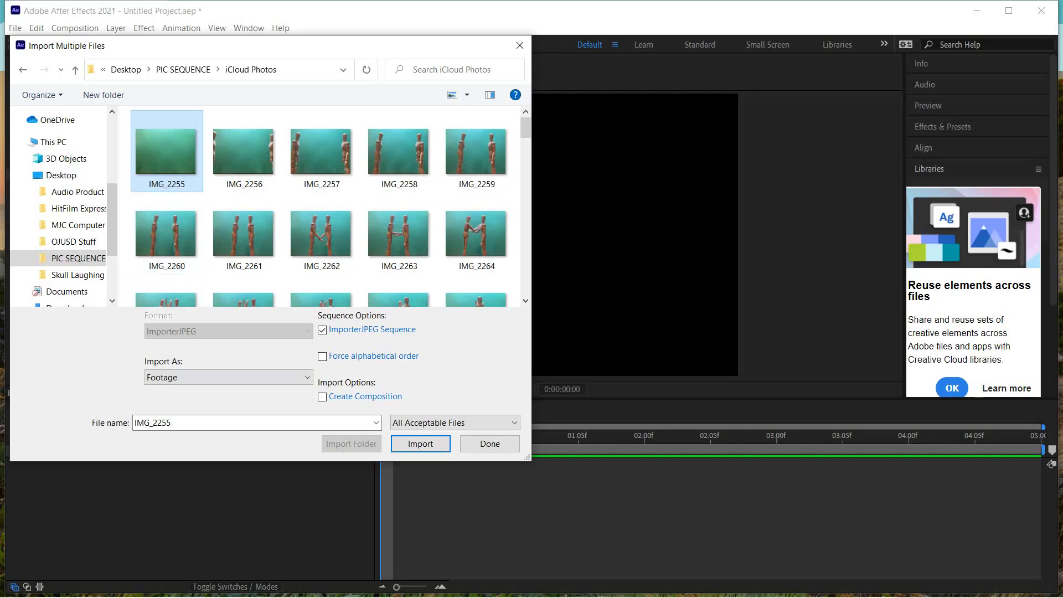
{"action": "left_click", "coordinate": [229, 378]}
{"action": "left_click", "coordinate": [229, 391]}
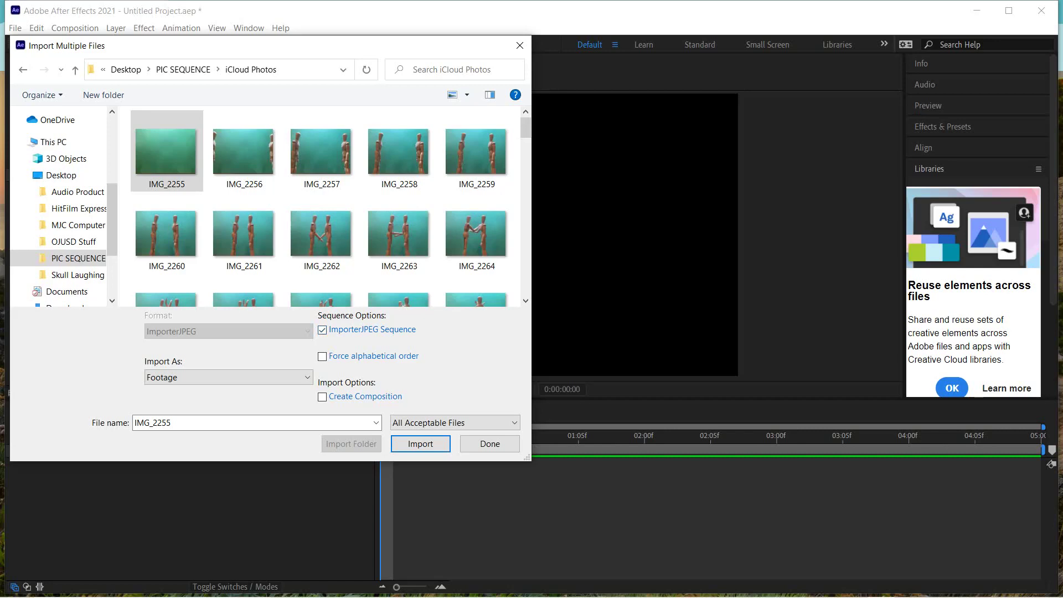
{"action": "left_click", "coordinate": [421, 444]}
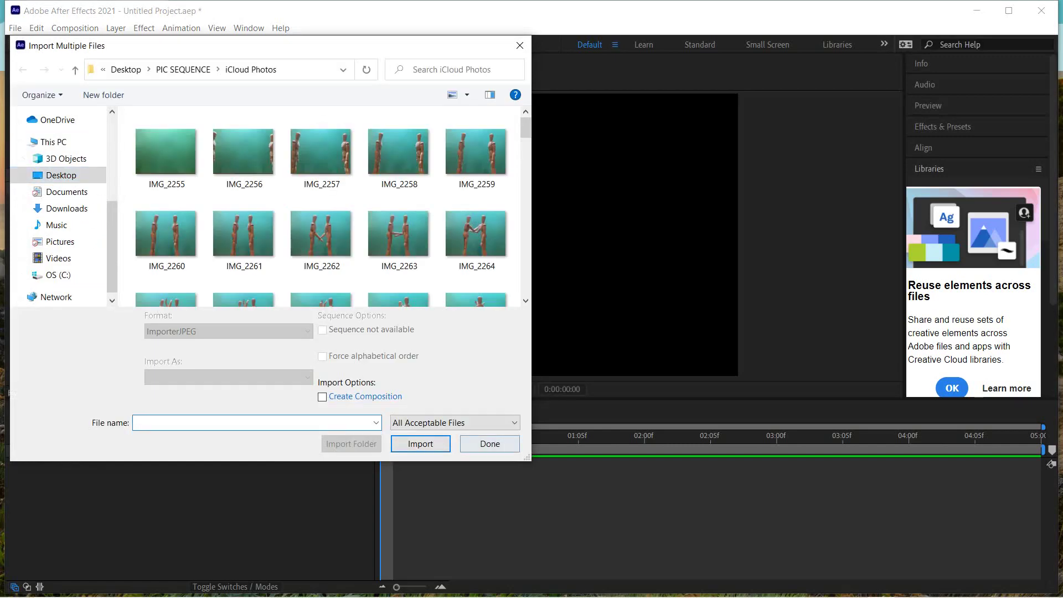
{"action": "left_click", "coordinate": [490, 444]}
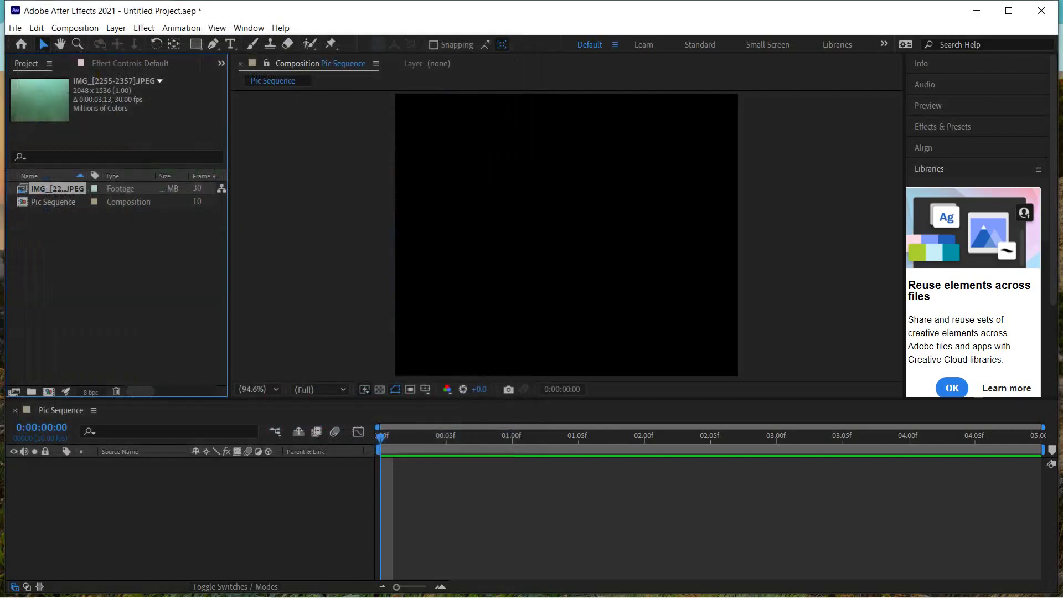
Add the imported JPEG sequence to the Pic Sequence timeline as a layer.
{"action": "left_click_drag", "start_coordinate": [58, 189], "coordinate": [59, 236]}
{"action": "left_click_drag", "start_coordinate": [53, 188], "coordinate": [155, 496]}
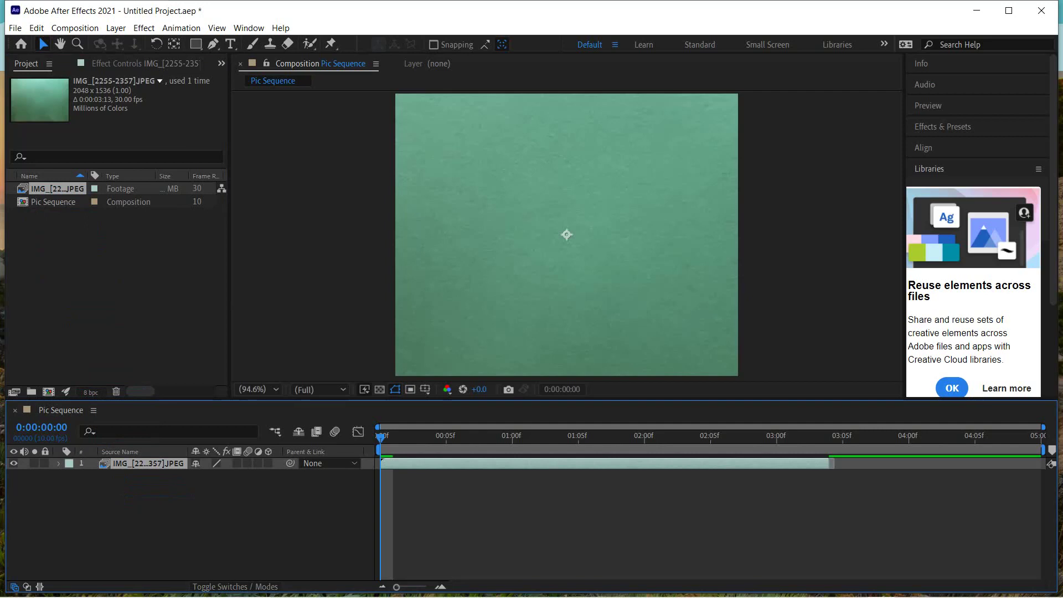
Play the photo sequence, return to the first frame, and scrub the current time to 0:00:00:08.
{"action": "key", "text": "space"}
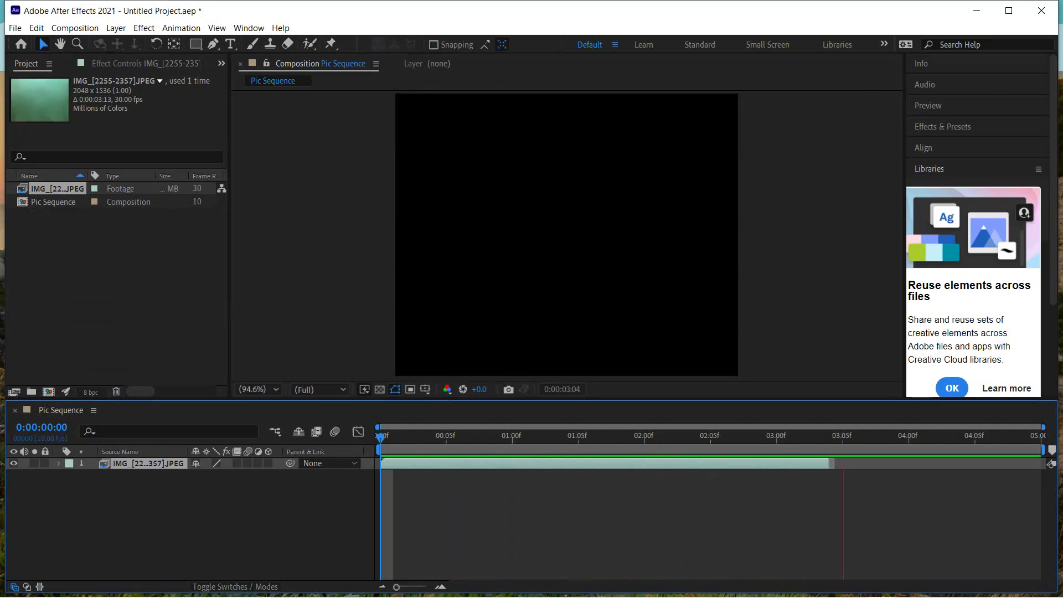
{"action": "key", "text": "space"}
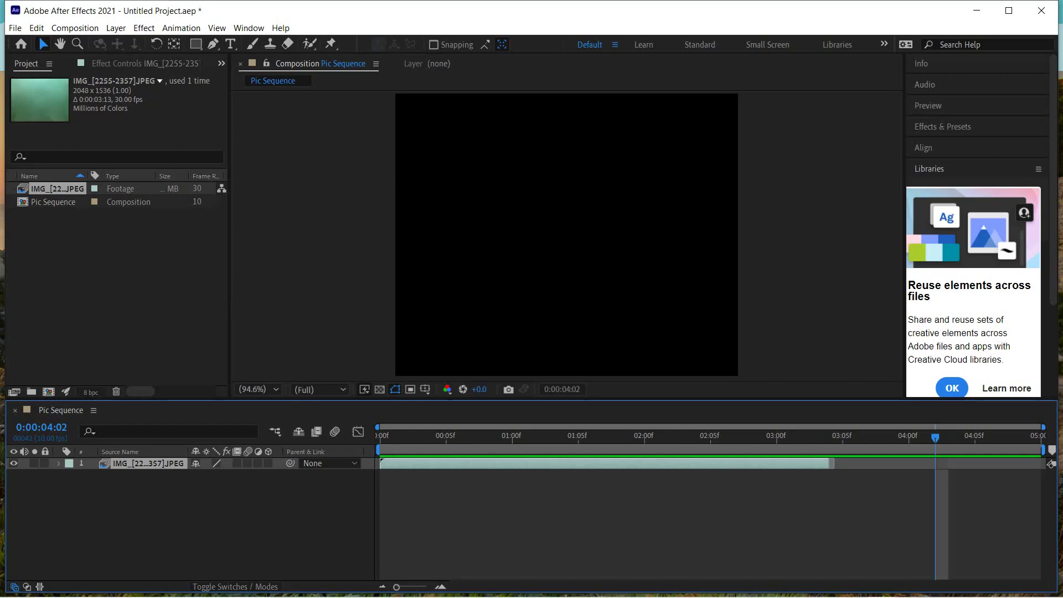
{"action": "left_click", "coordinate": [929, 106]}
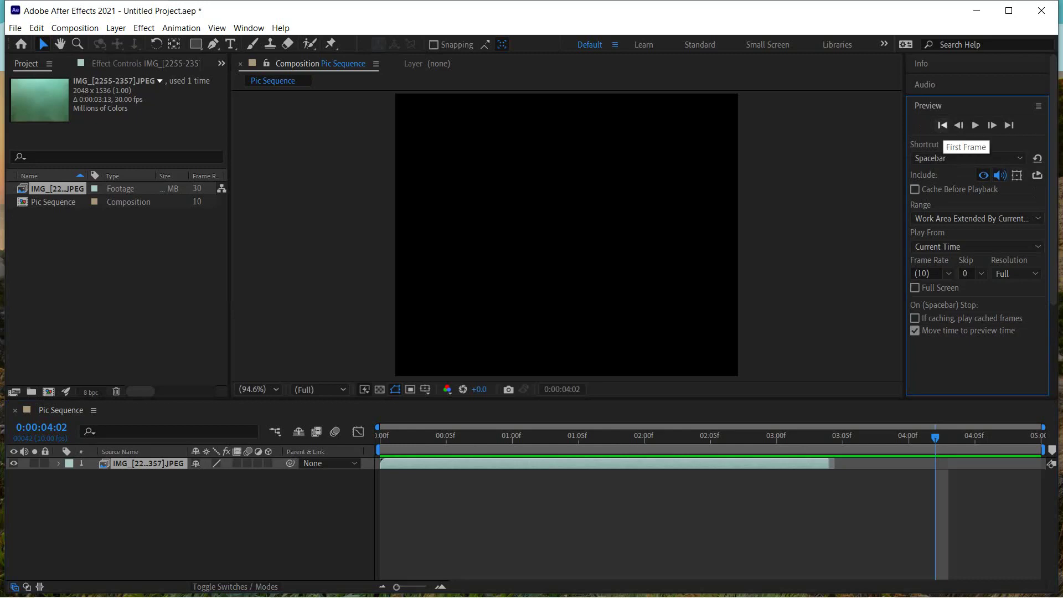
{"action": "left_click", "coordinate": [942, 125]}
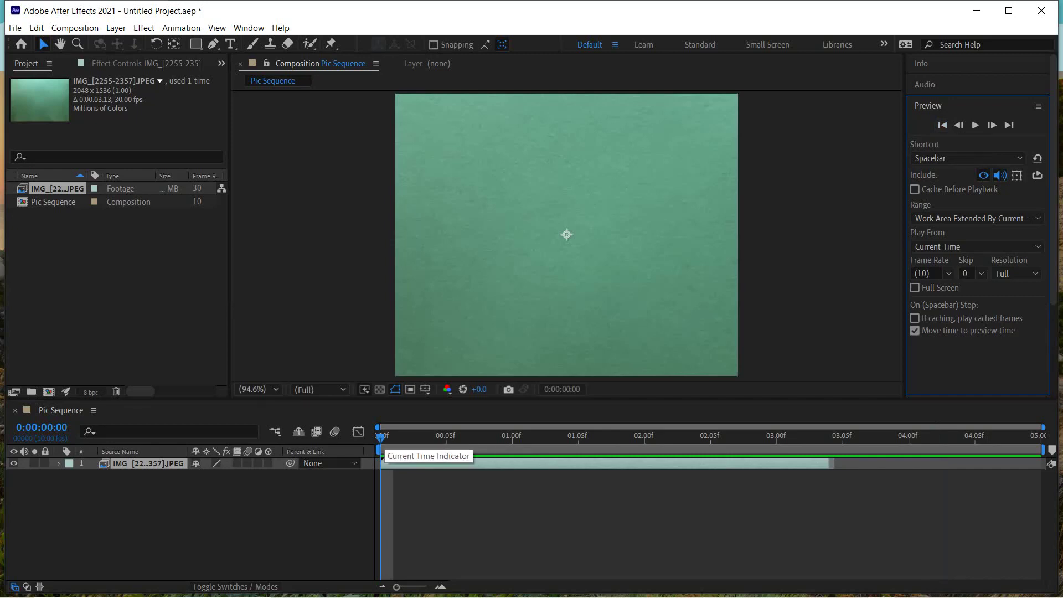
{"action": "mouse_move", "coordinate": [381, 438]}
{"action": "left_mouse_down"}
{"action": "mouse_move", "coordinate": [407, 438]}
{"action": "mouse_move", "coordinate": [381, 439]}
{"action": "left_mouse_up"}
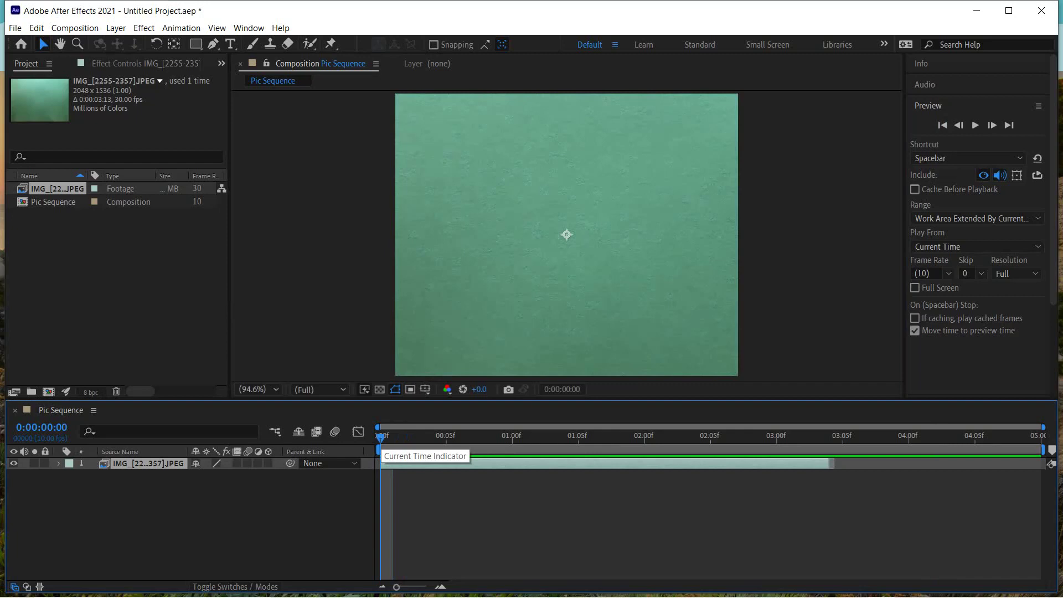
{"action": "left_click_drag", "start_coordinate": [381, 439], "coordinate": [434, 438]}
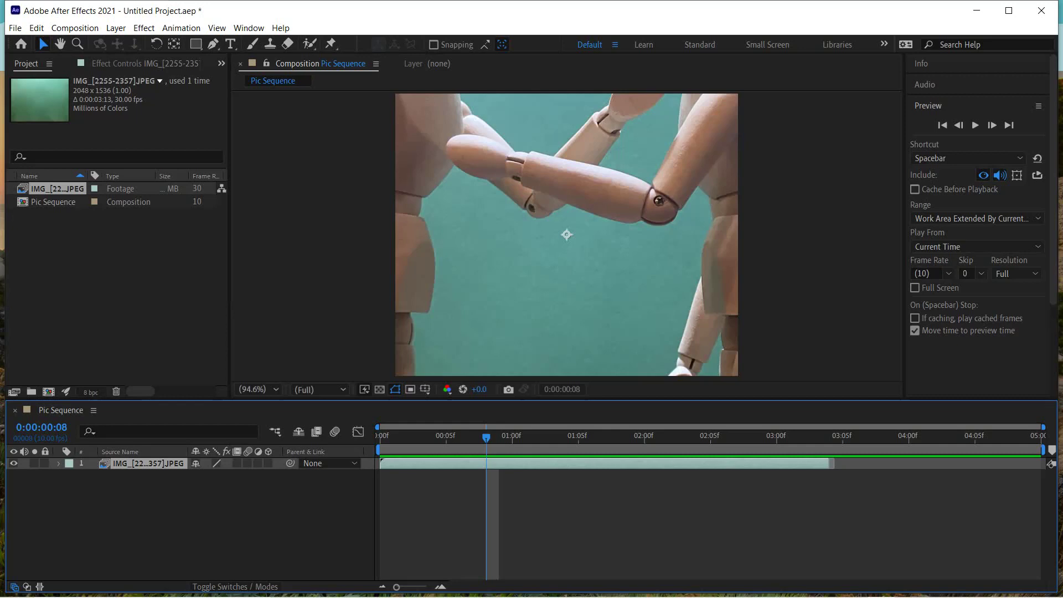
Reveal the photo sequence layer's Transform properties and set its Scale to 35%.
{"action": "key", "text": "ctrl+shift+a"}
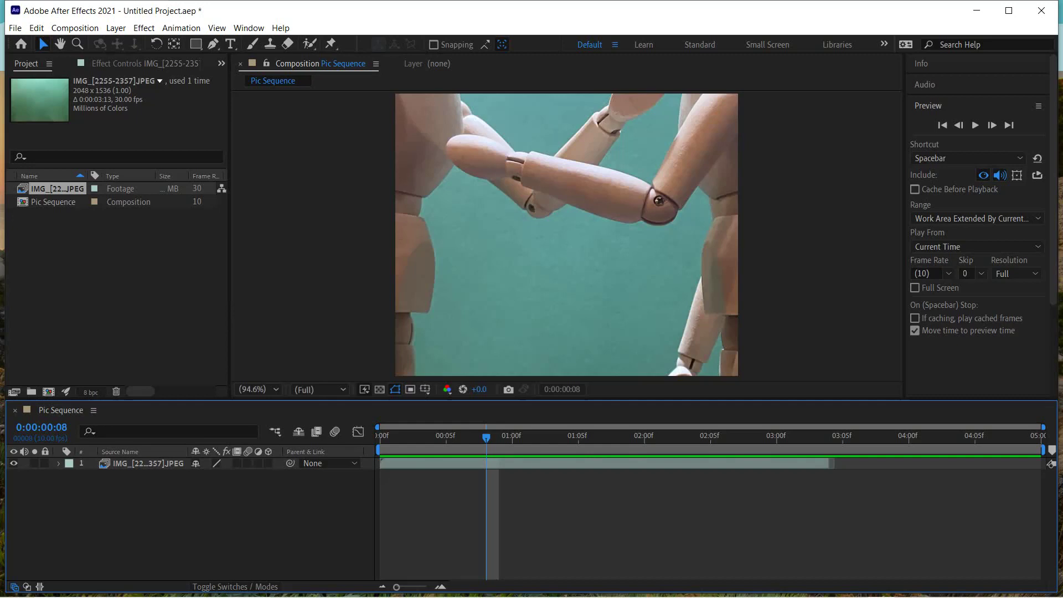
{"action": "left_click", "coordinate": [148, 463]}
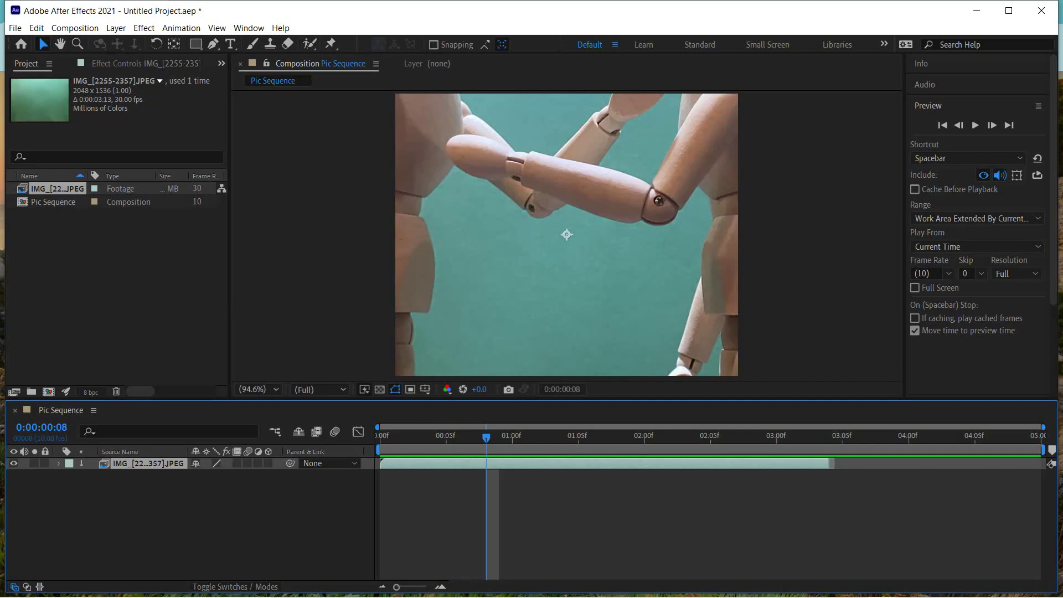
{"action": "left_click", "coordinate": [59, 463]}
{"action": "left_click", "coordinate": [70, 477]}
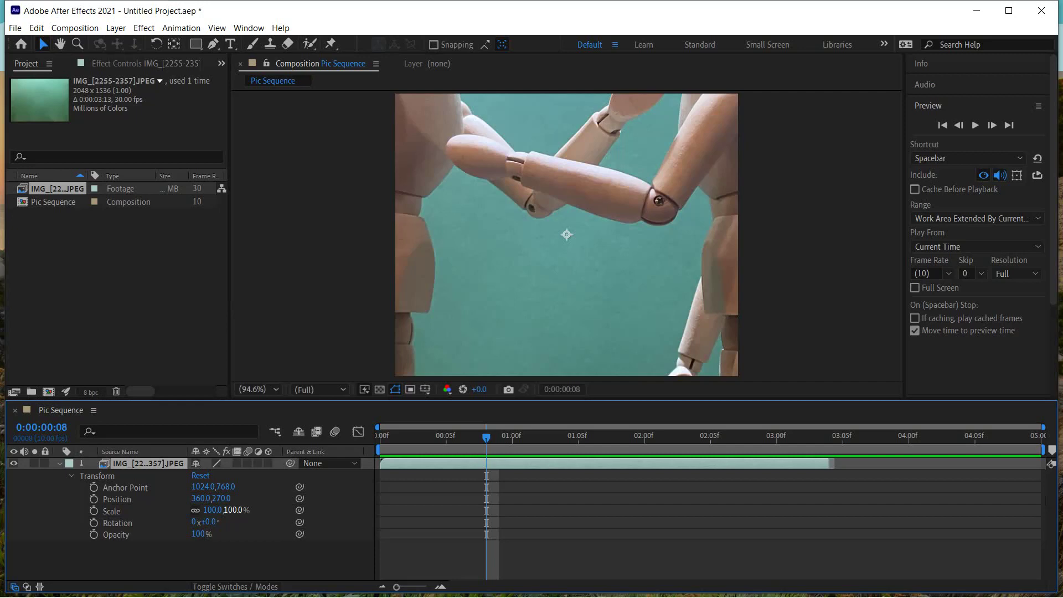
{"action": "left_click_drag", "start_coordinate": [233, 510], "coordinate": [205, 510]}
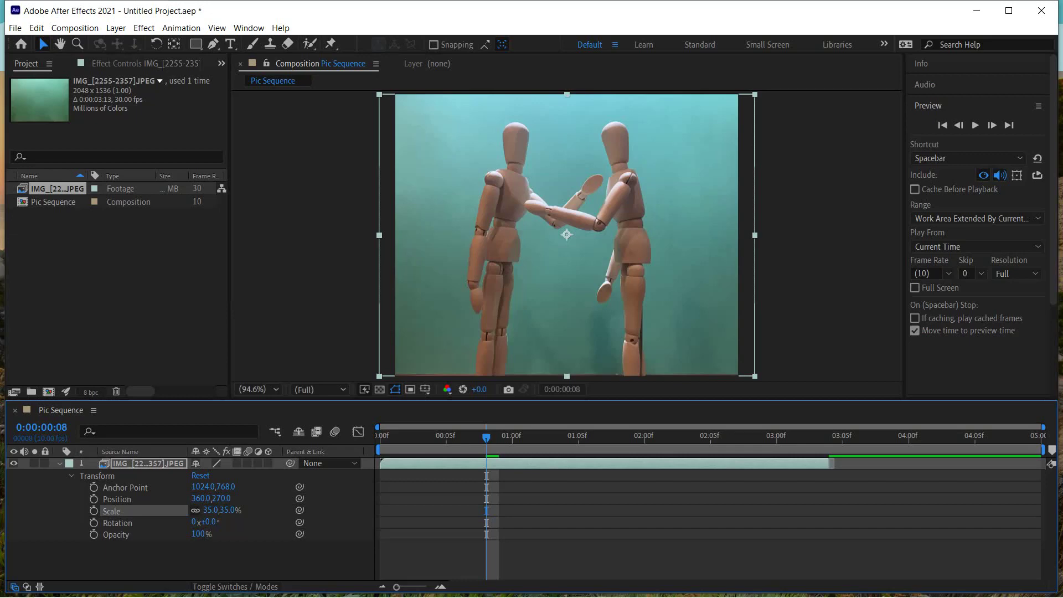
Add a 35% Scale keyframe at 0:00:00:00 on the photo sequence layer and check the keyframe's value.
{"action": "left_click_drag", "start_coordinate": [486, 437], "coordinate": [380, 438]}
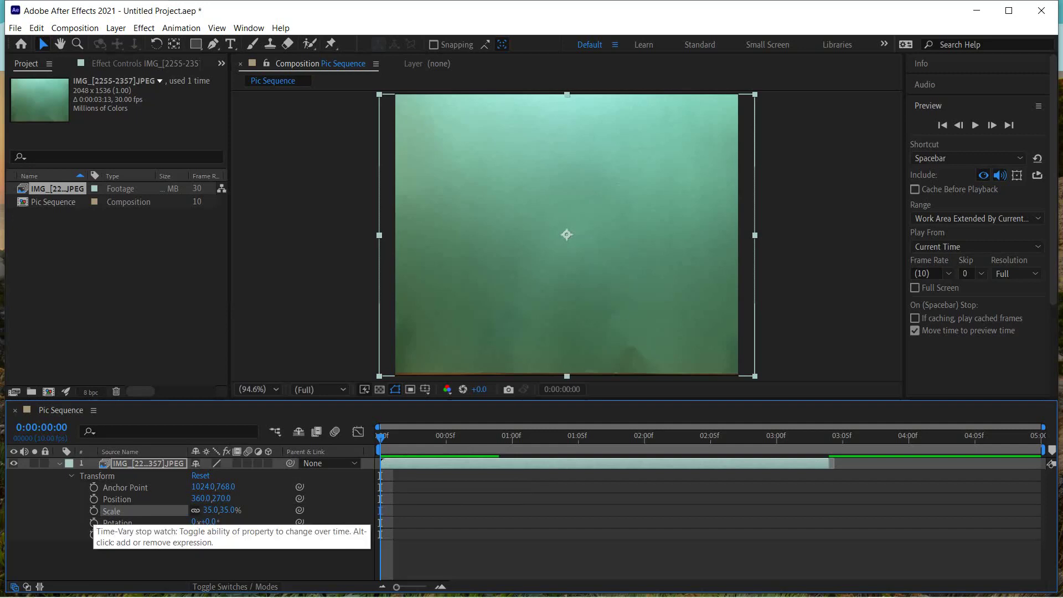
{"action": "left_click", "coordinate": [93, 511]}
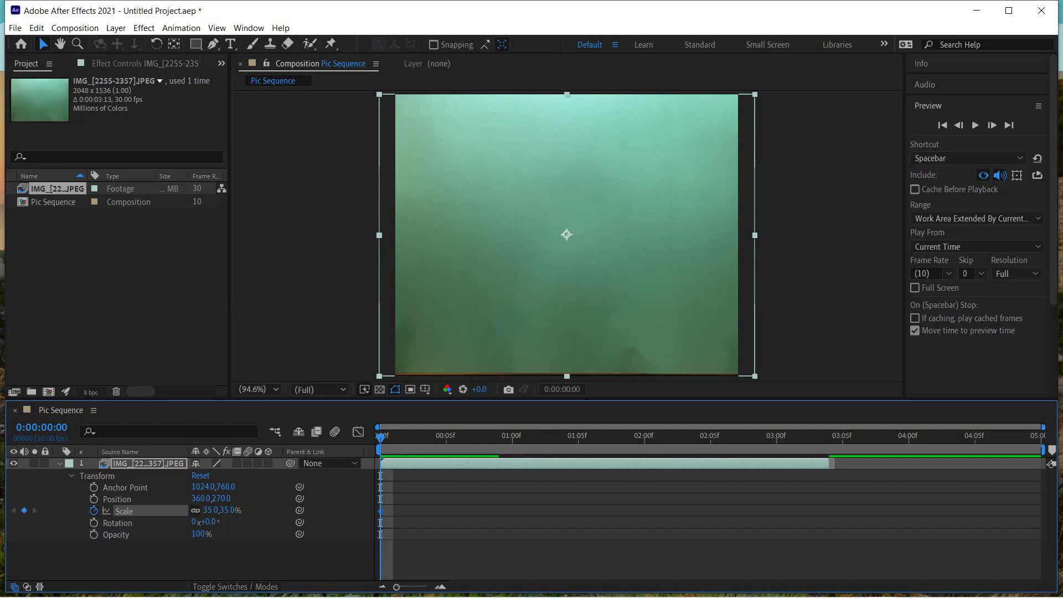
{"action": "key", "text": "space"}
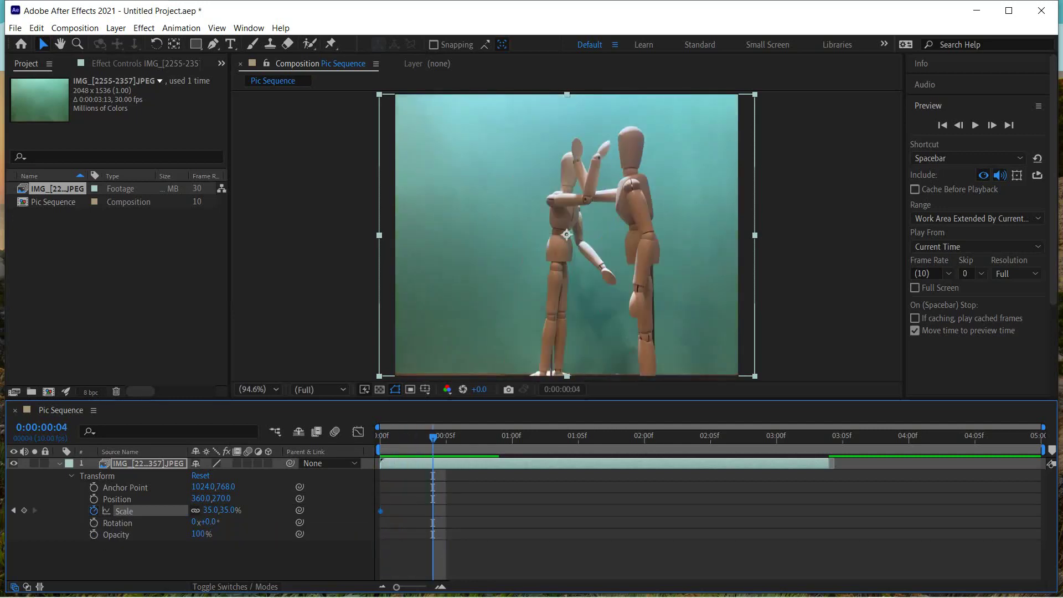
{"action": "mouse_move", "coordinate": [380, 511]}
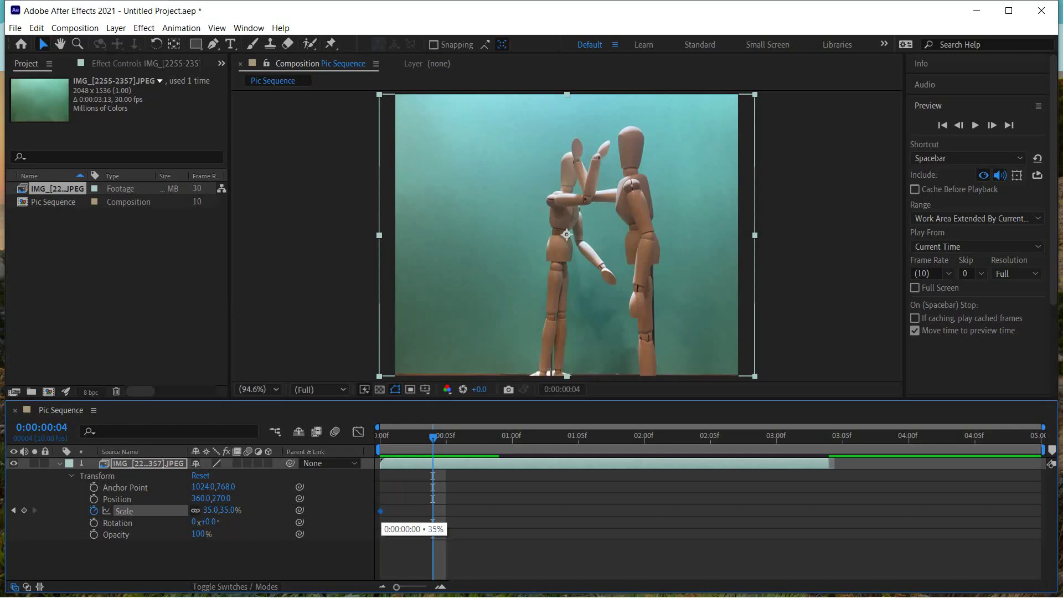
{"action": "double_click", "coordinate": [381, 510]}
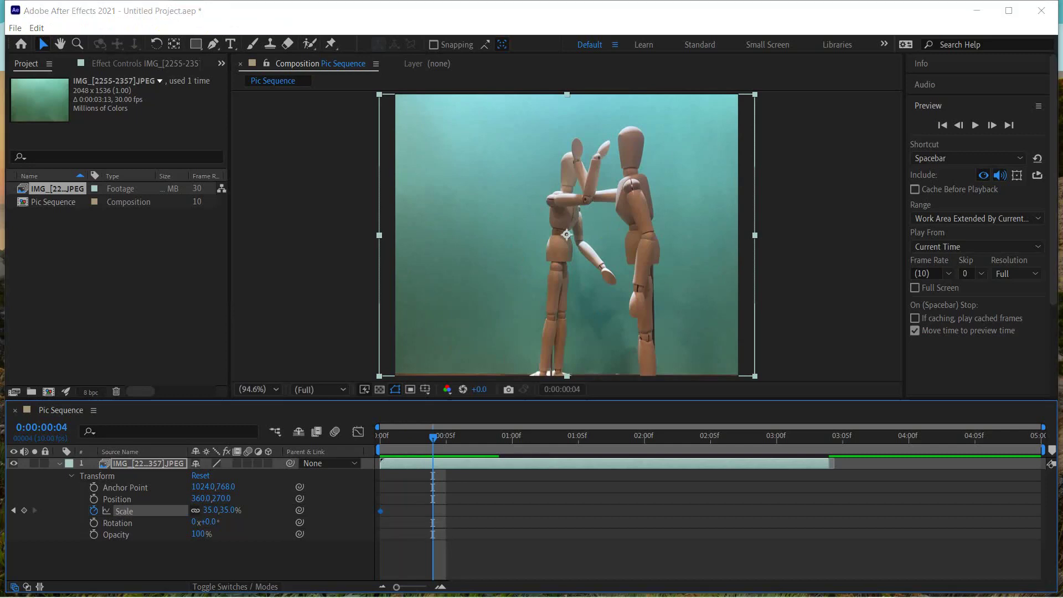
{"action": "left_click", "coordinate": [600, 370]}
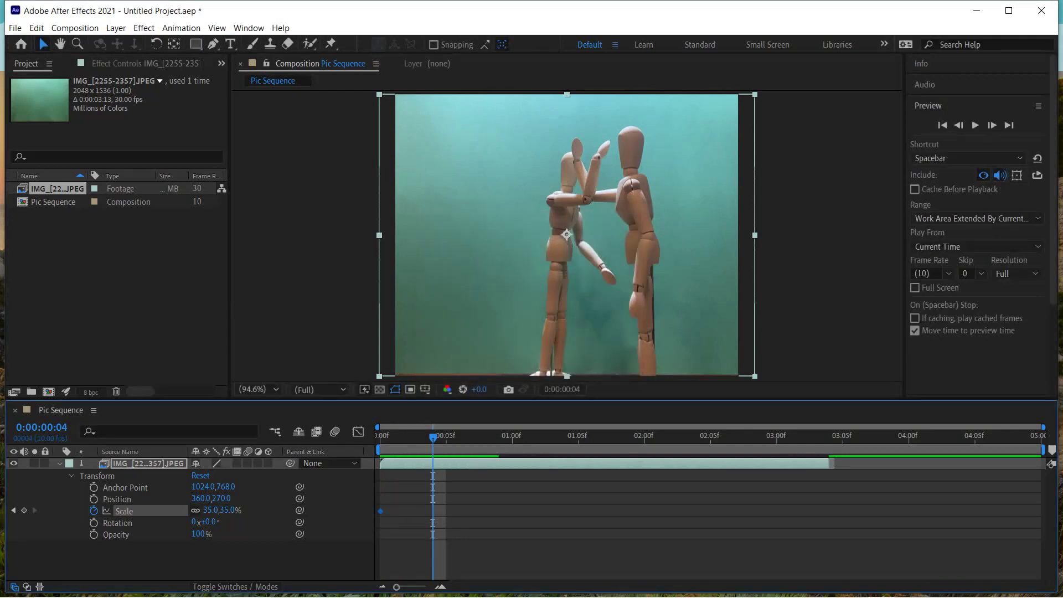
Scrub through the scaled photo sequence to review the frames, finishing back at the first frame.
{"action": "left_click_drag", "start_coordinate": [433, 438], "coordinate": [407, 437]}
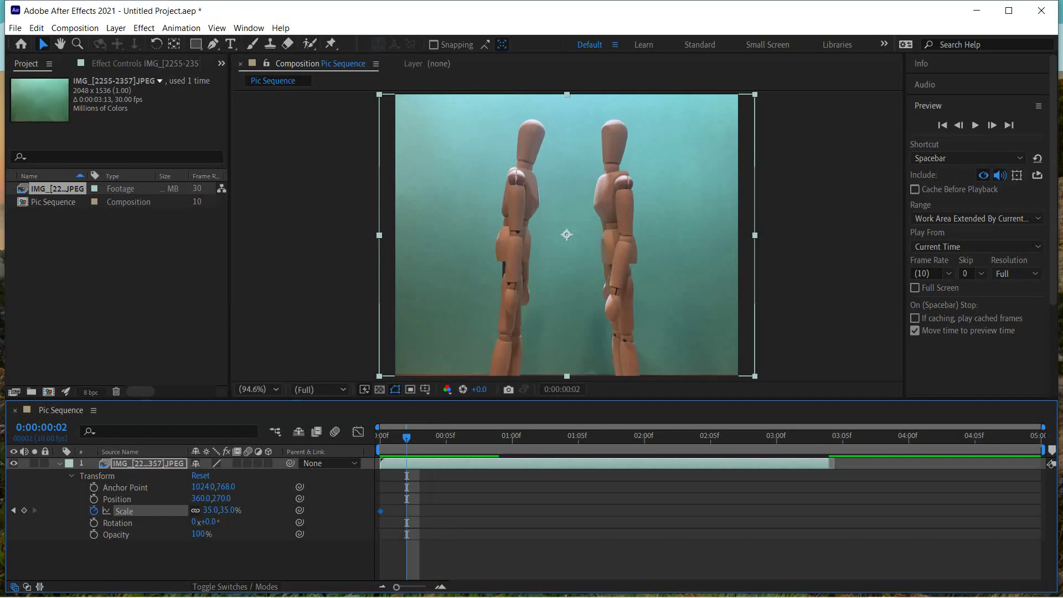
{"action": "key", "text": "Page_Up"}
{"action": "key", "text": "Page_Up"}
{"action": "key", "text": "Page_Down"}
{"action": "key", "text": "Page_Down"}
{"action": "key", "text": "space"}
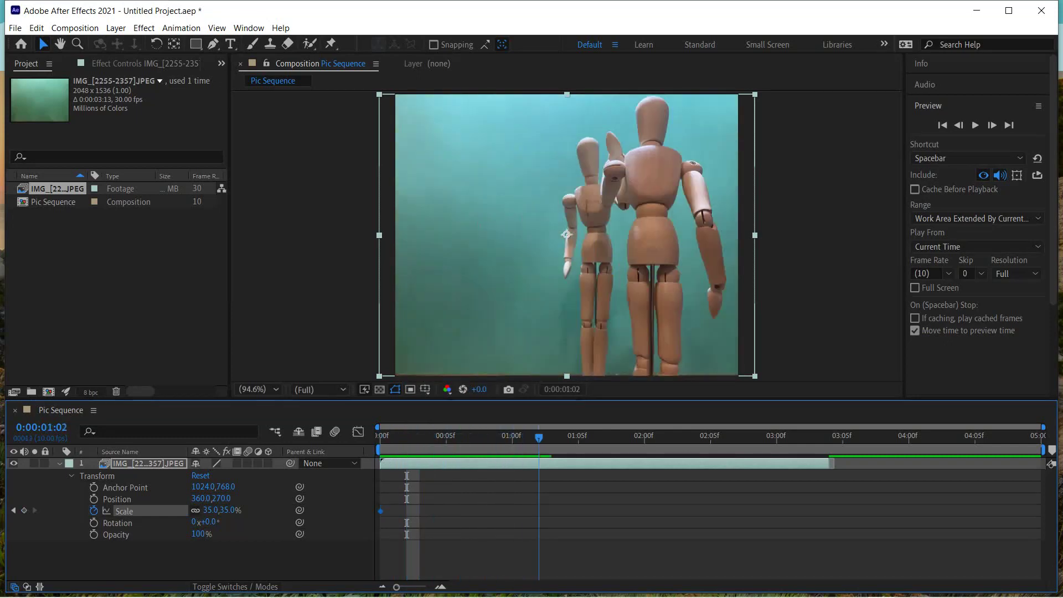
{"action": "key", "text": "Page_Down"}
{"action": "key", "text": "Page_Down"}
{"action": "key", "text": "Page_Down"}
{"action": "key", "text": "Page_Down"}
{"action": "key", "text": "Page_Down"}
{"action": "key", "text": "Page_Down"}
{"action": "key", "text": "Page_Down"}
{"action": "key", "text": "Page_Down"}
{"action": "key", "text": "Page_Down"}
{"action": "key", "text": "Page_Down"}
{"action": "key", "text": "Page_Up"}
{"action": "key", "text": "Page_Up"}
{"action": "key", "text": "Page_Up"}
{"action": "key", "text": "Page_Up"}
{"action": "key", "text": "Page_Up"}
{"action": "key", "text": "Page_Up"}
{"action": "key", "text": "Page_Up"}
{"action": "key", "text": "Page_Up"}
{"action": "key", "text": "Page_Up"}
{"action": "key", "text": "Page_Up"}
{"action": "key", "text": "Page_Up"}
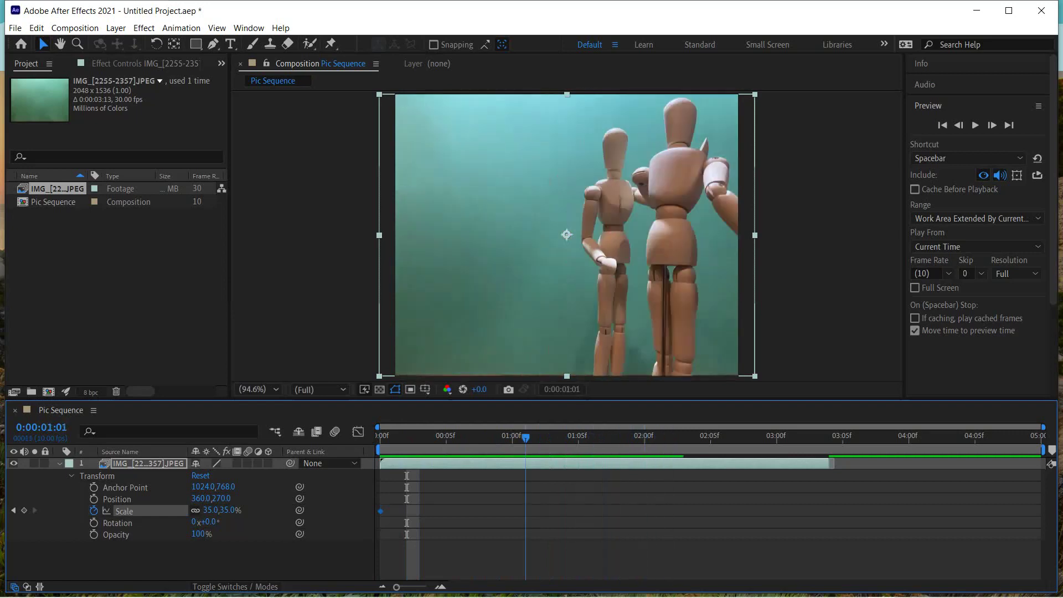
{"action": "key", "text": "Home"}
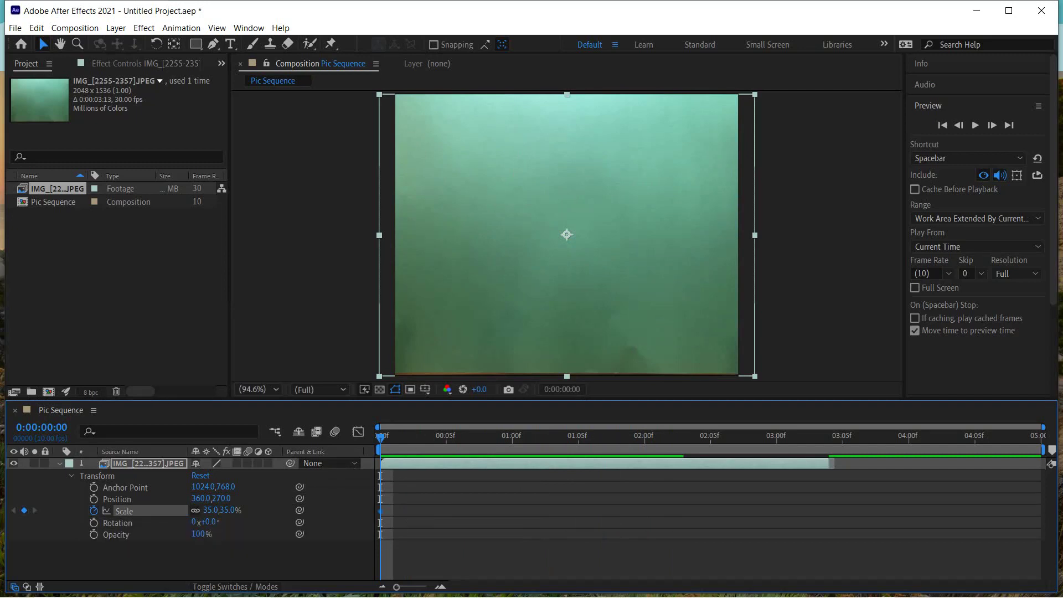
Add a second Scale keyframe of 100% at 0:00:01:00 on the photo sequence layer.
{"action": "key", "text": "space"}
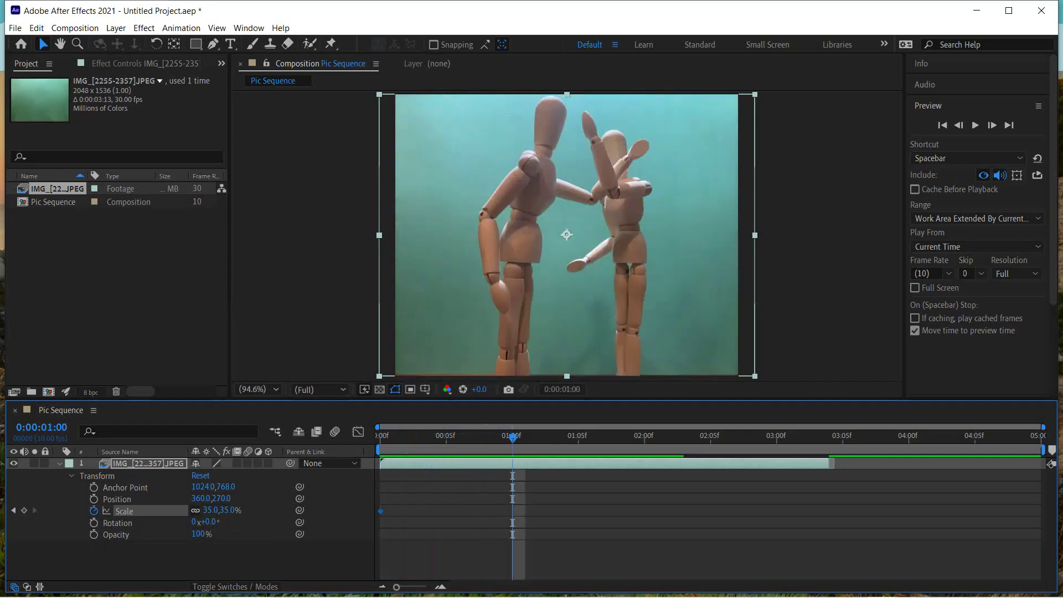
{"action": "left_click_drag", "start_coordinate": [227, 510], "coordinate": [263, 510]}
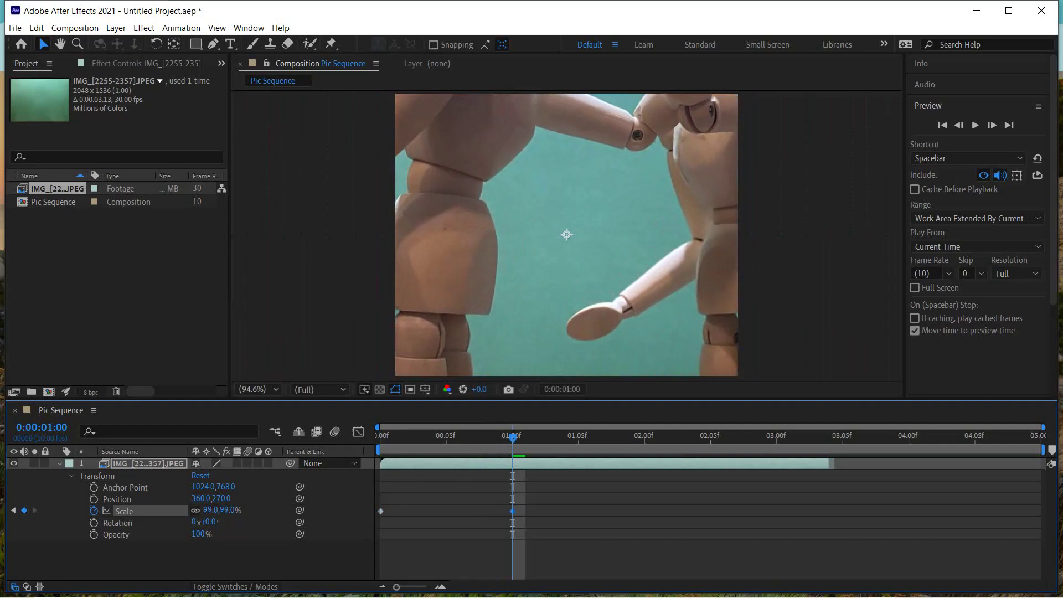
{"action": "left_click_drag", "start_coordinate": [211, 511], "coordinate": [212, 511]}
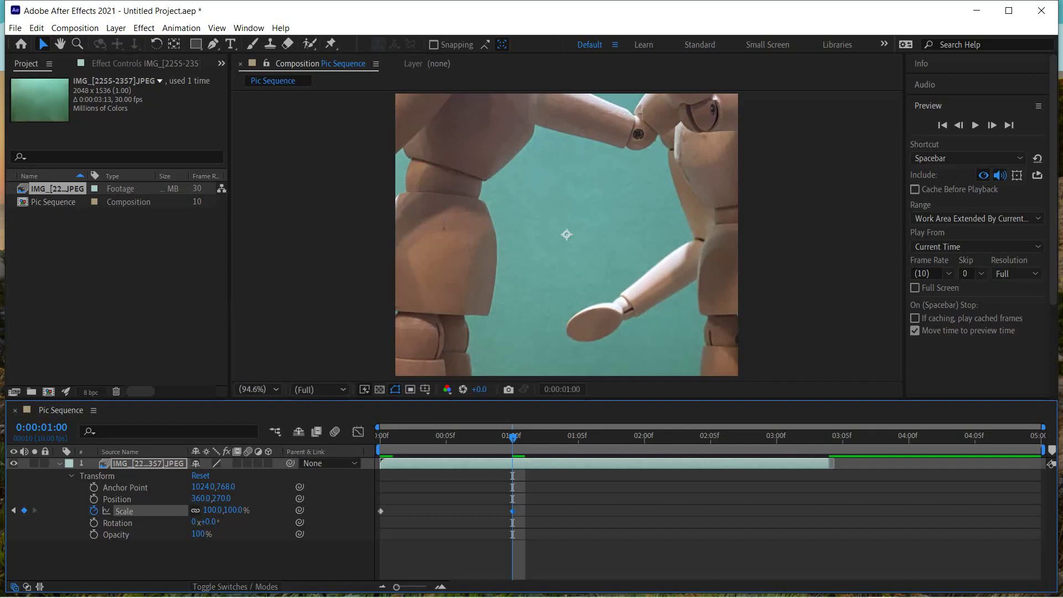
Scrub back and forth between the two Scale keyframes to examine the zoom-in animation.
{"action": "key", "text": "Page_Up"}
{"action": "key", "text": "Page_Up"}
{"action": "key", "text": "Page_Up"}
{"action": "key", "text": "Page_Up"}
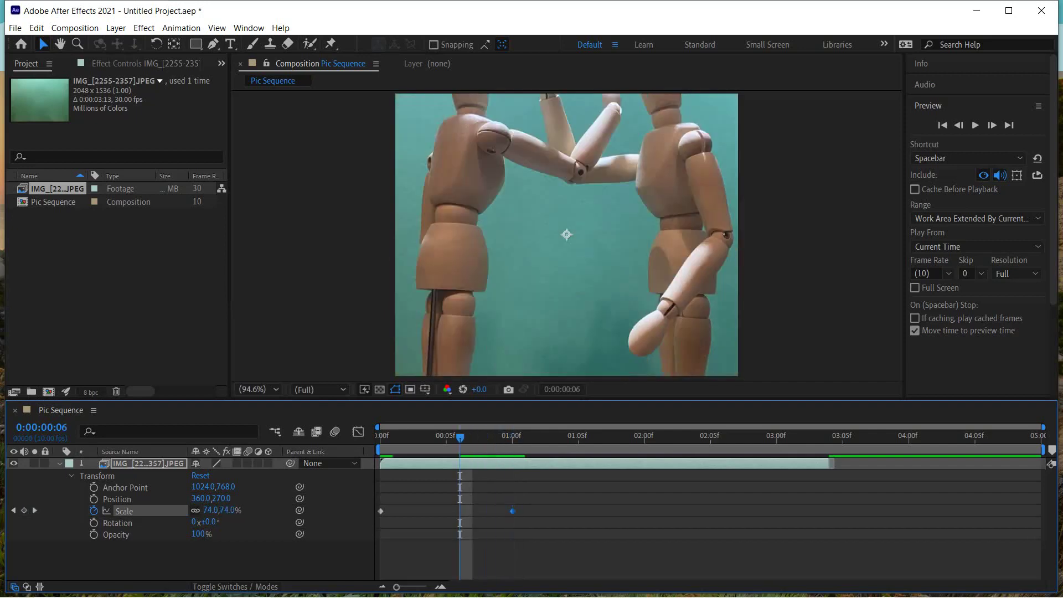
{"action": "key", "text": "Page_Up"}
{"action": "key", "text": "Page_Up"}
{"action": "key", "text": "Page_Up"}
{"action": "key", "text": "Page_Up"}
{"action": "key", "text": "Page_Up"}
{"action": "key", "text": "Page_Up"}
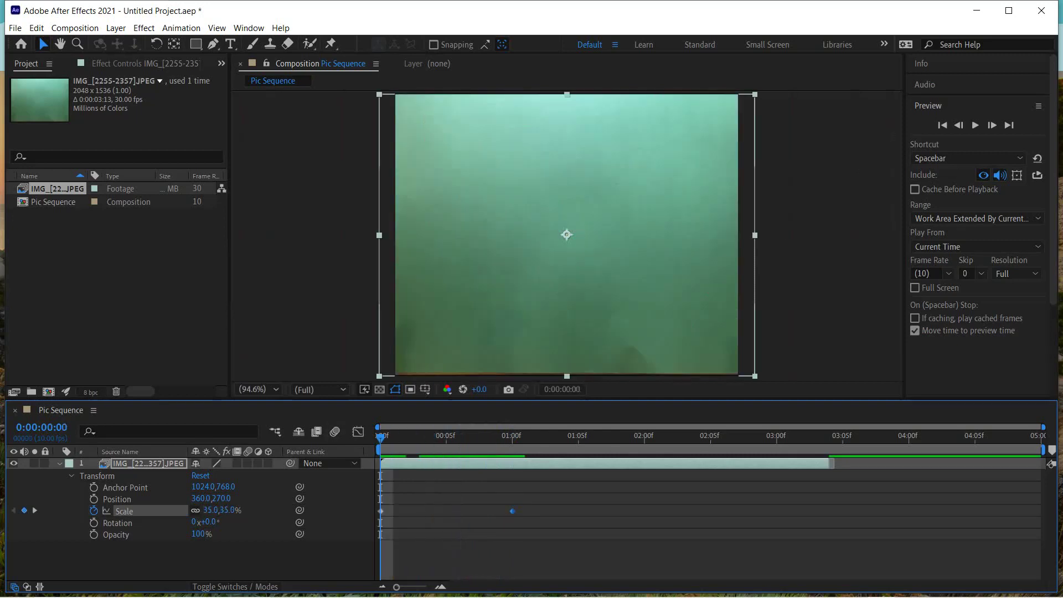
{"action": "key", "text": "Page_Down"}
{"action": "key", "text": "Page_Down"}
{"action": "key", "text": "Page_Down"}
{"action": "key", "text": "Page_Down"}
{"action": "key", "text": "Page_Down"}
{"action": "key", "text": "Page_Down"}
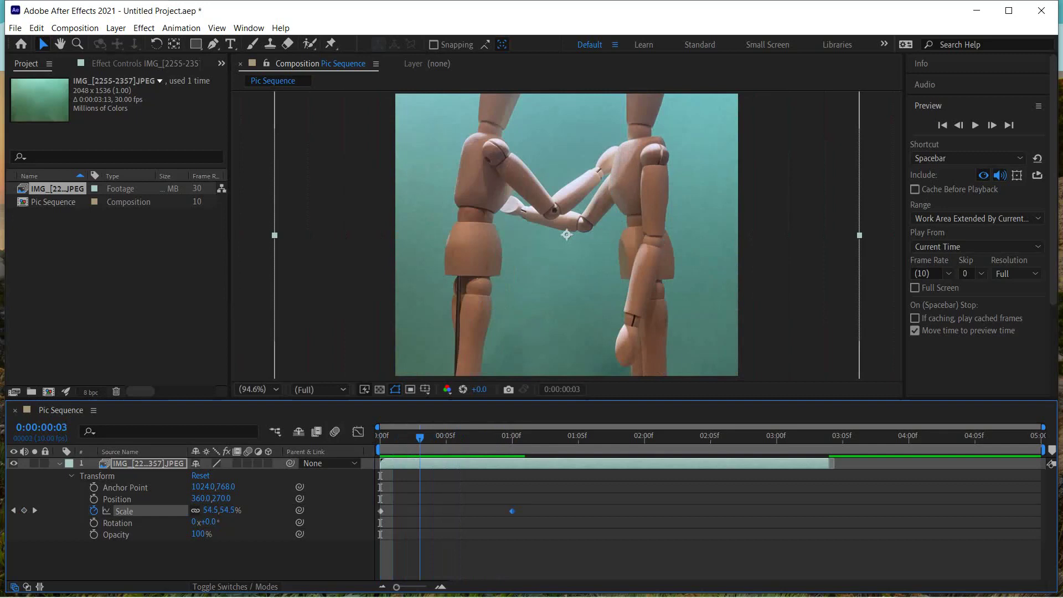
{"action": "key", "text": "Page_Down"}
{"action": "key", "text": "Page_Down"}
{"action": "key", "text": "Page_Down"}
{"action": "key", "text": "Page_Down"}
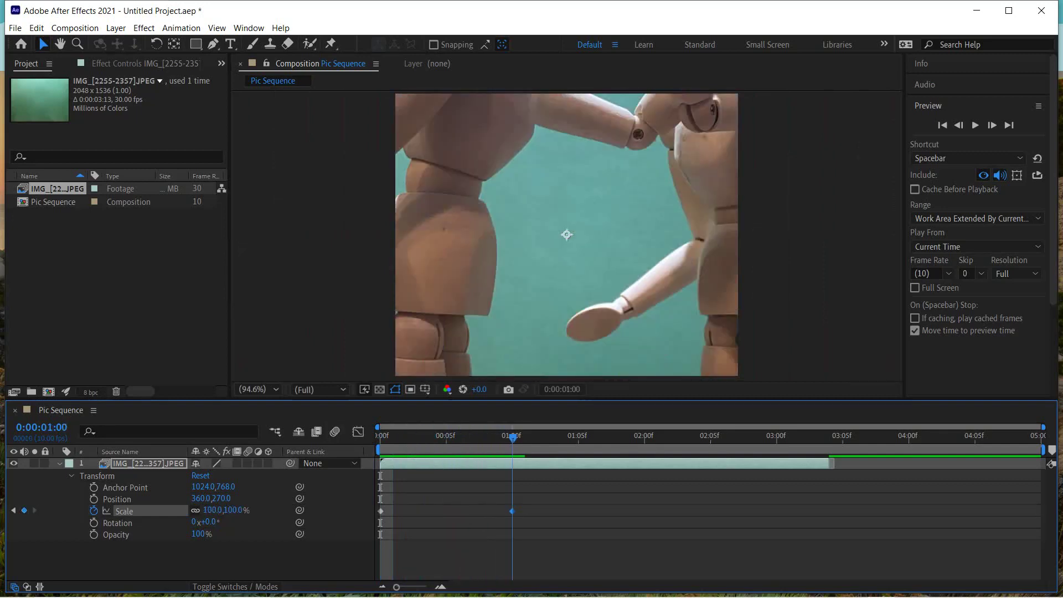
{"action": "key", "text": "Page_Up"}
{"action": "key", "text": "Page_Up"}
{"action": "key", "text": "Page_Up"}
{"action": "key", "text": "Page_Up"}
{"action": "key", "text": "Page_Up"}
{"action": "key", "text": "Page_Up"}
{"action": "key", "text": "Page_Up"}
{"action": "key", "text": "Page_Up"}
{"action": "key", "text": "Page_Up"}
{"action": "key", "text": "Page_Up"}
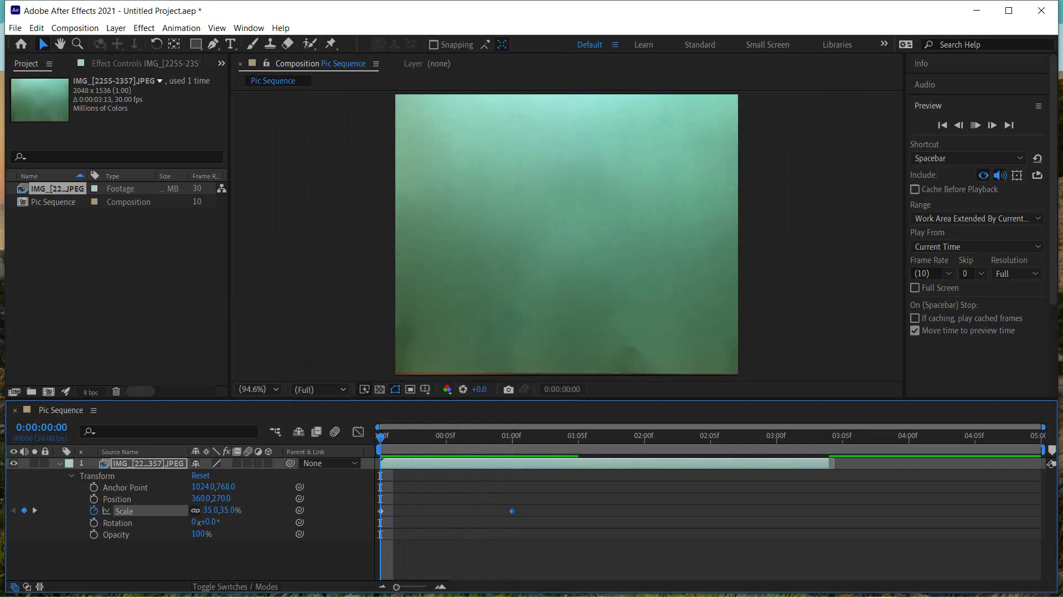
{"action": "key", "text": "space"}
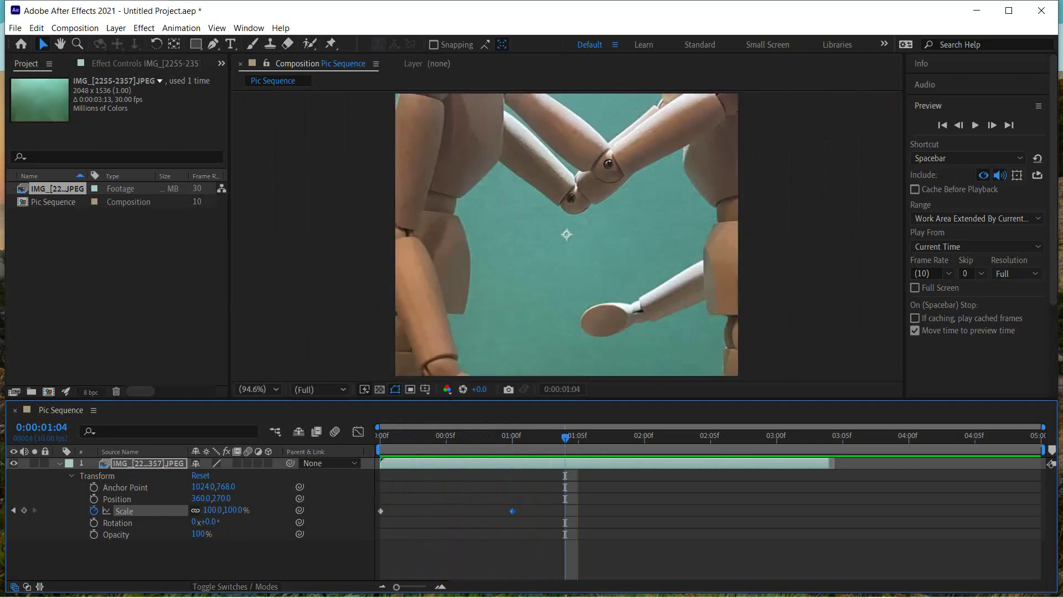
Check the Scale keyframe at 0:00:01:00 and delete it.
{"action": "double_click", "coordinate": [512, 511]}
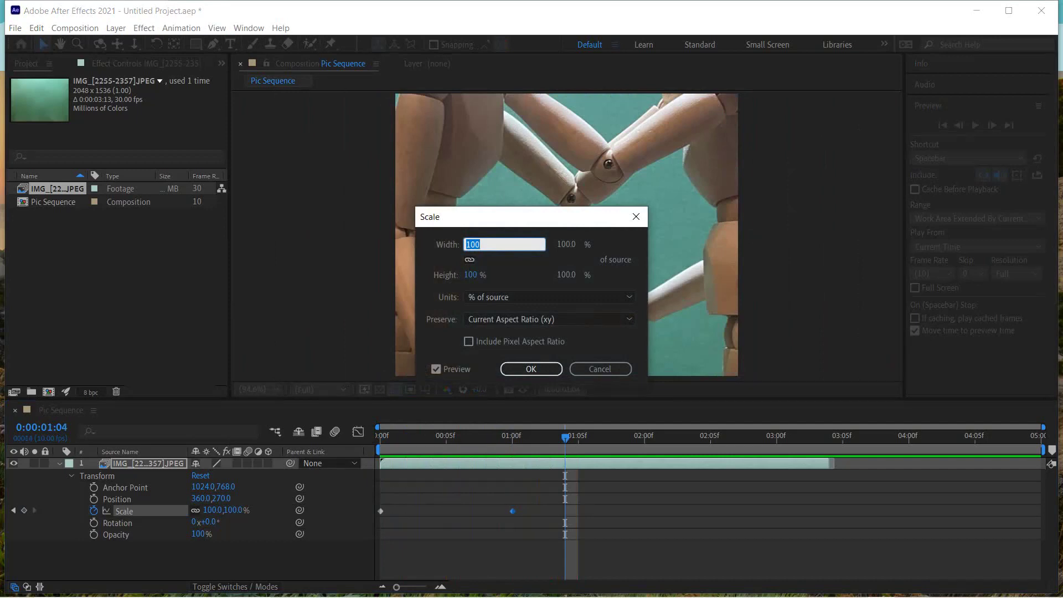
{"action": "key", "text": "Escape"}
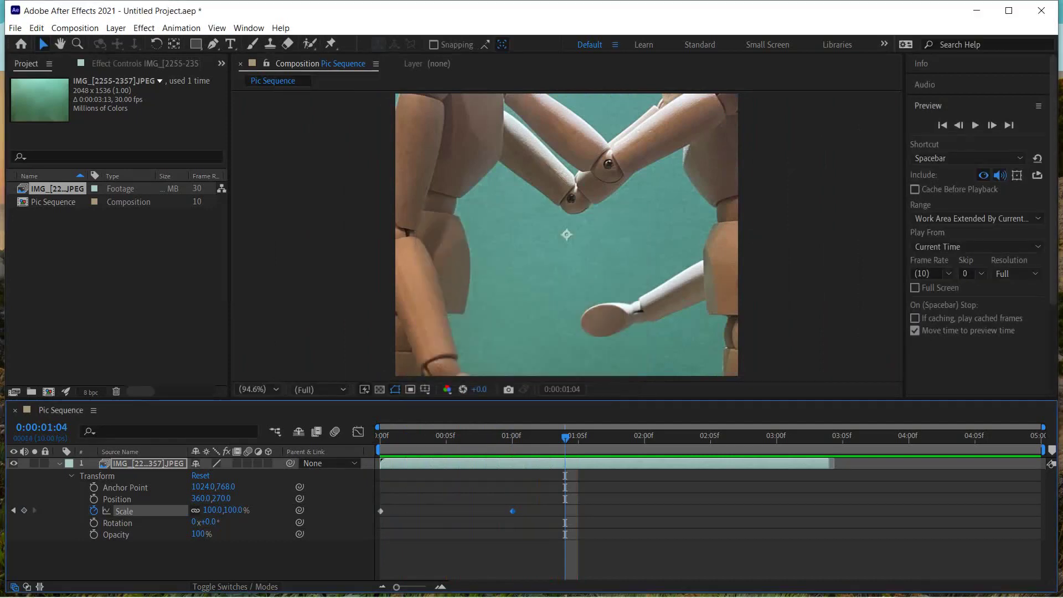
{"action": "mouse_move", "coordinate": [512, 511]}
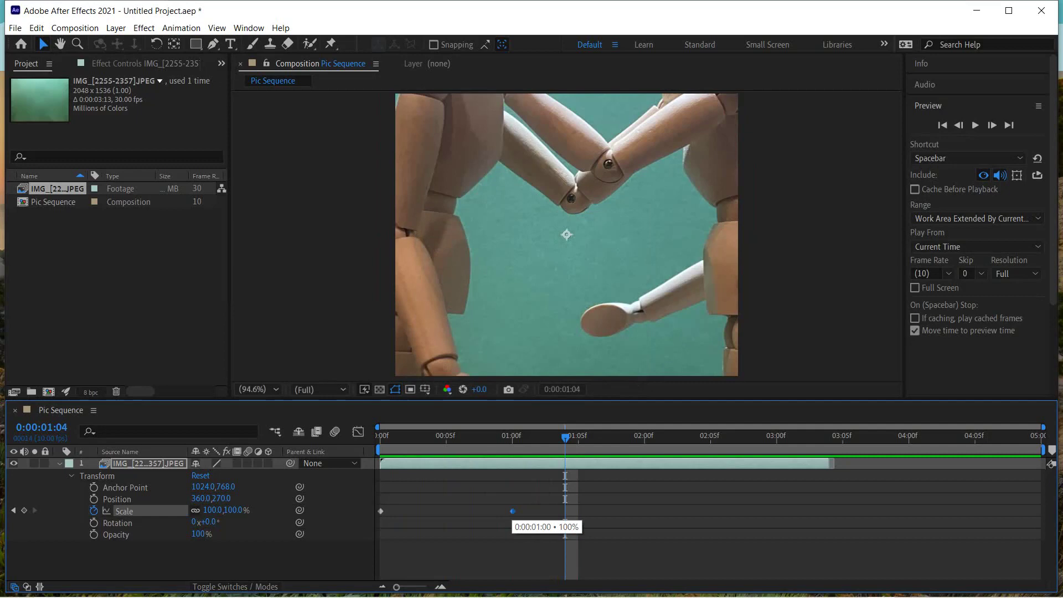
{"action": "key", "text": "Delete"}
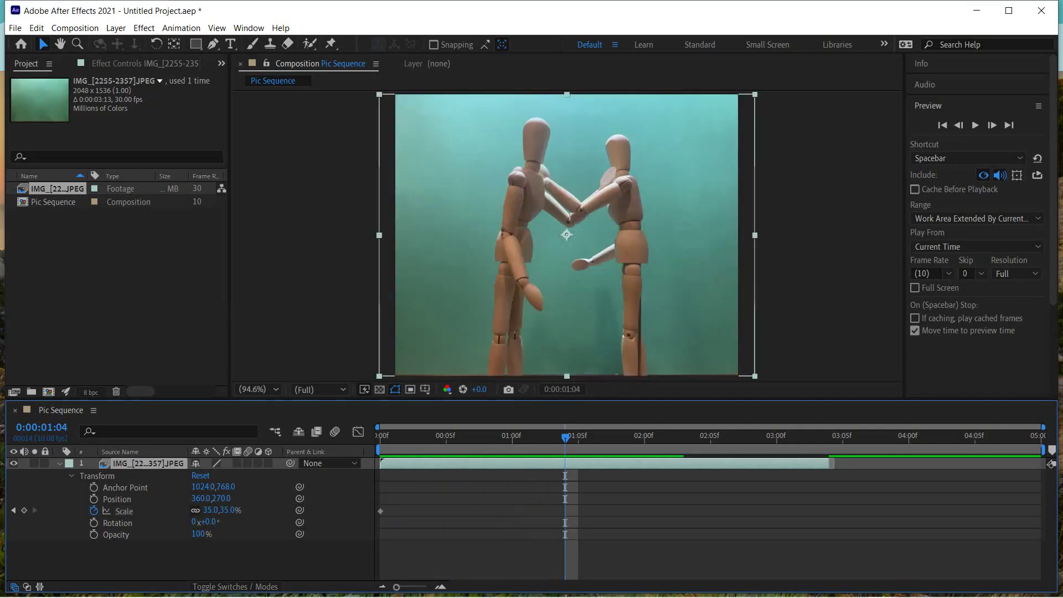
Return the current time to 0:00:00:00 and collapse the photo sequence layer's properties.
{"action": "left_click_drag", "start_coordinate": [565, 438], "coordinate": [380, 438]}
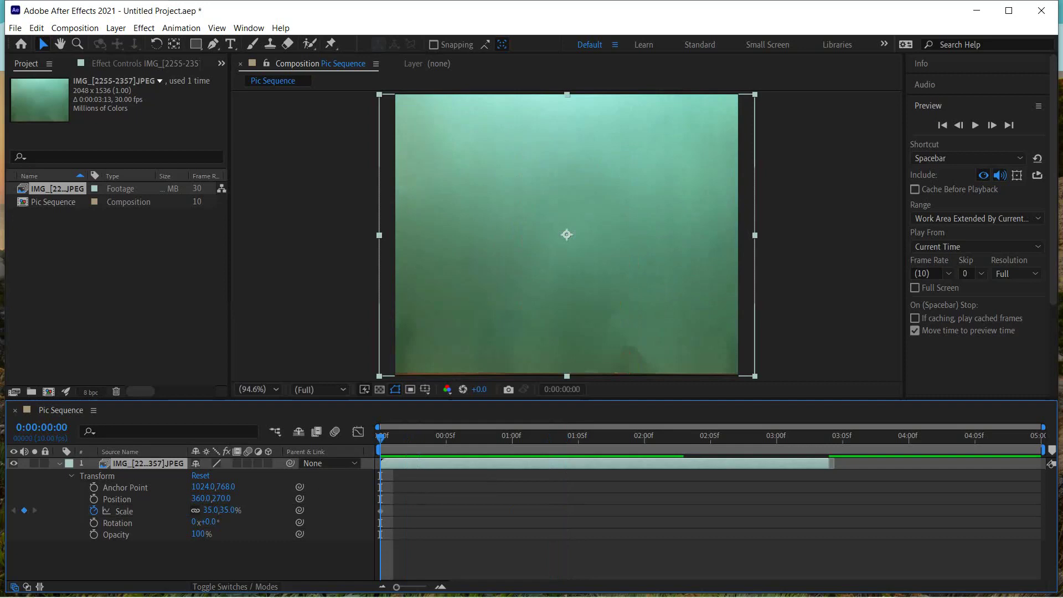
{"action": "left_click", "coordinate": [71, 477]}
{"action": "left_click", "coordinate": [58, 464]}
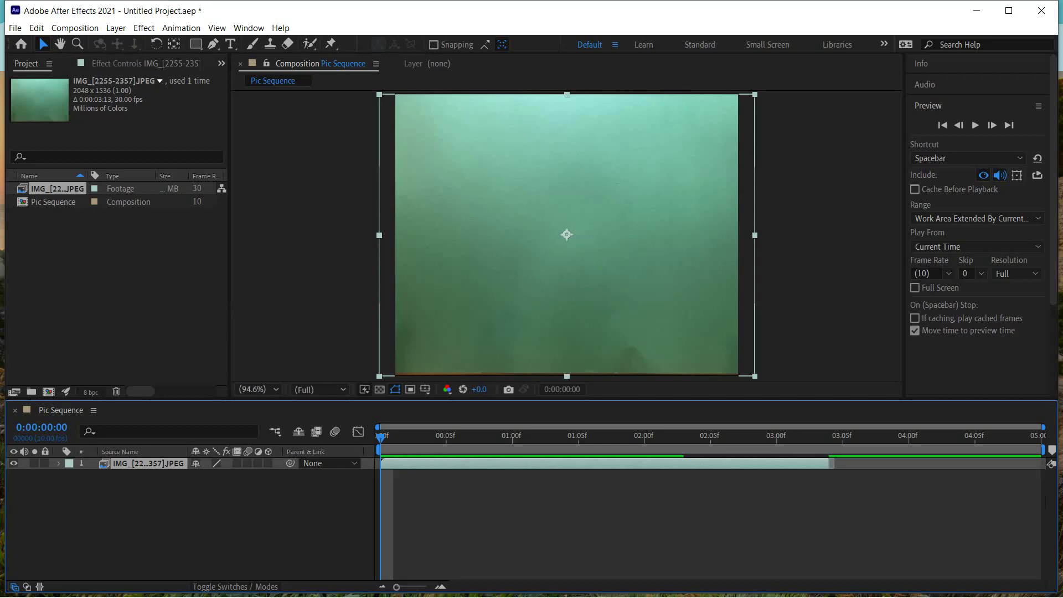
Expand the photo sequence layer's Transform properties and scrub around the end of the layer to examine where its footage runs out.
{"action": "left_click", "coordinate": [59, 464]}
{"action": "left_click", "coordinate": [70, 476]}
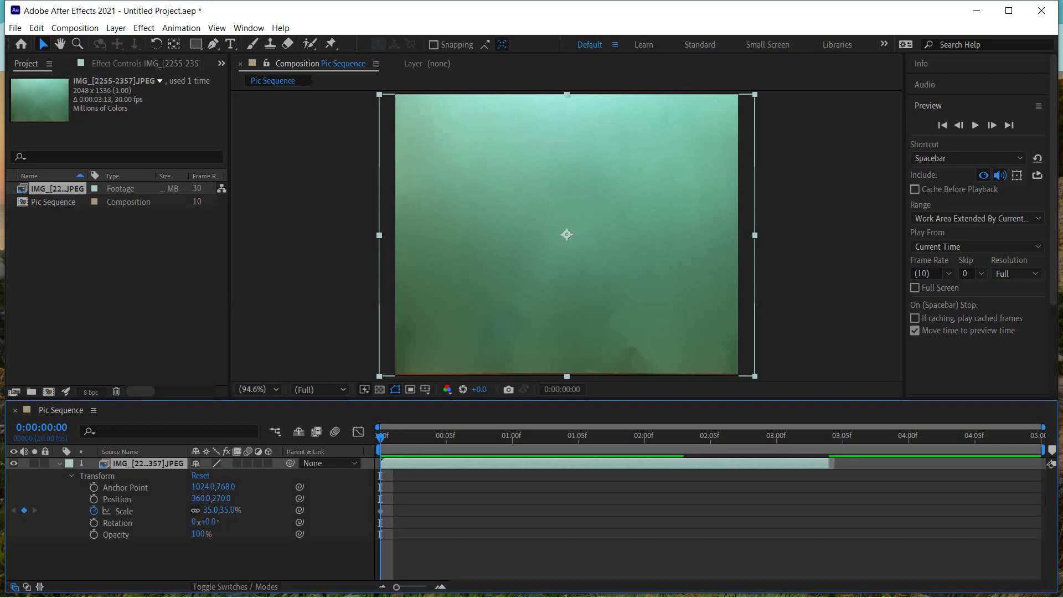
{"action": "mouse_move", "coordinate": [321, 593]}
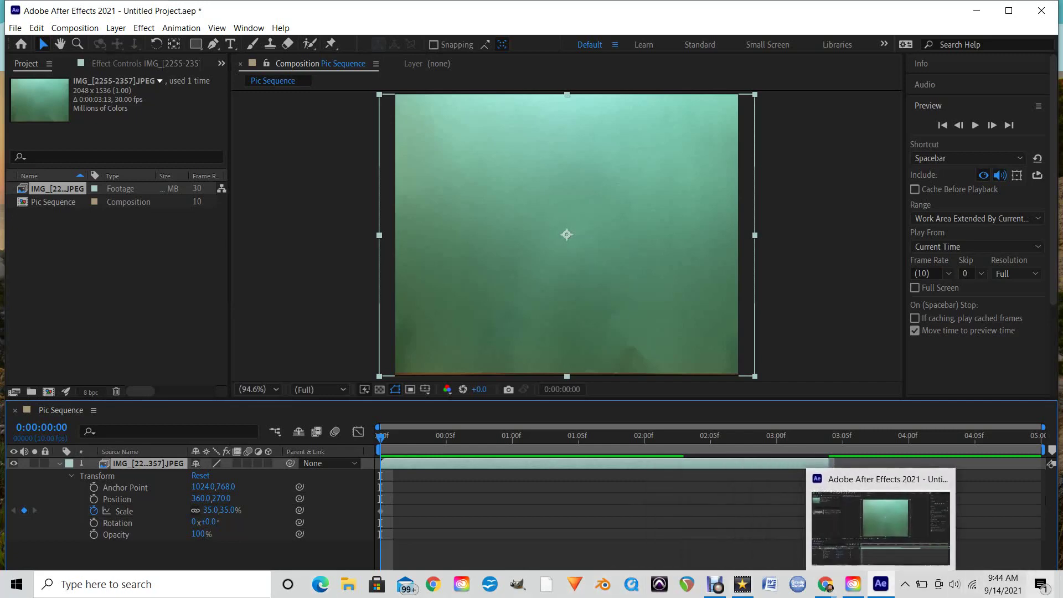
{"action": "left_click", "coordinate": [817, 437]}
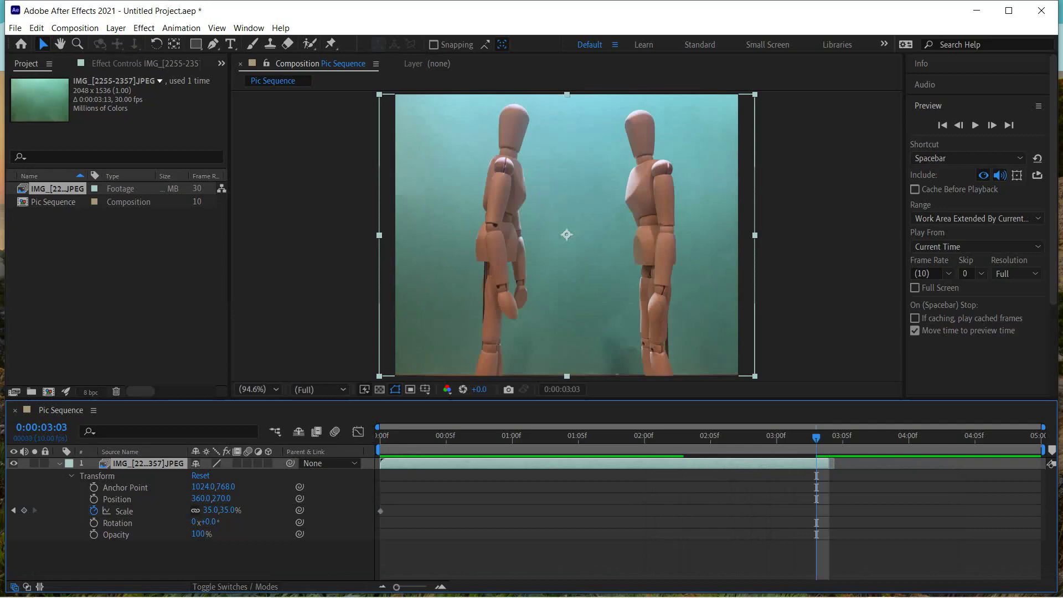
{"action": "left_click_drag", "start_coordinate": [817, 438], "coordinate": [844, 437]}
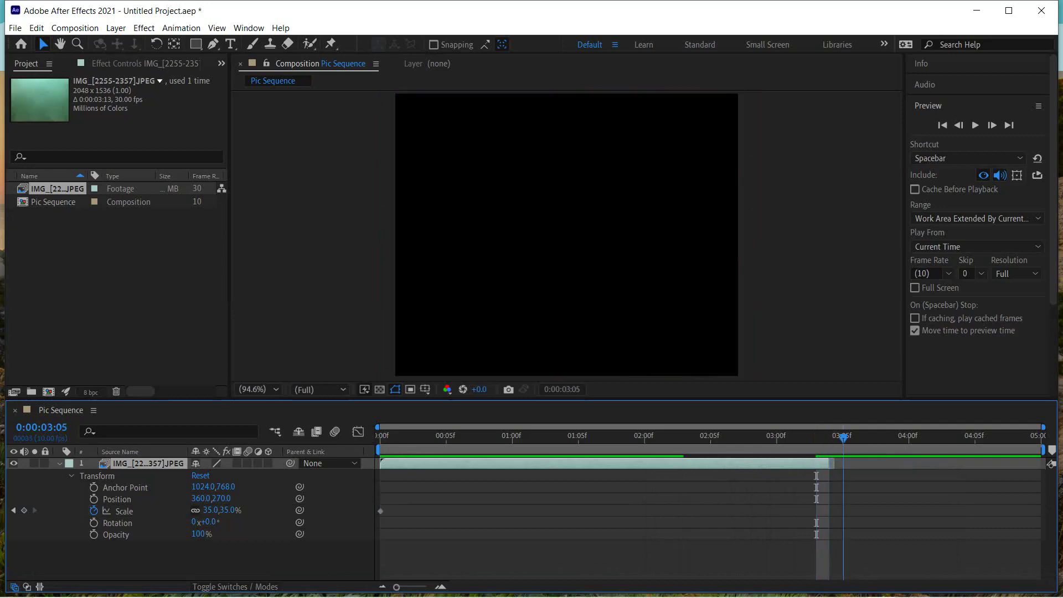
{"action": "left_click", "coordinate": [829, 437]}
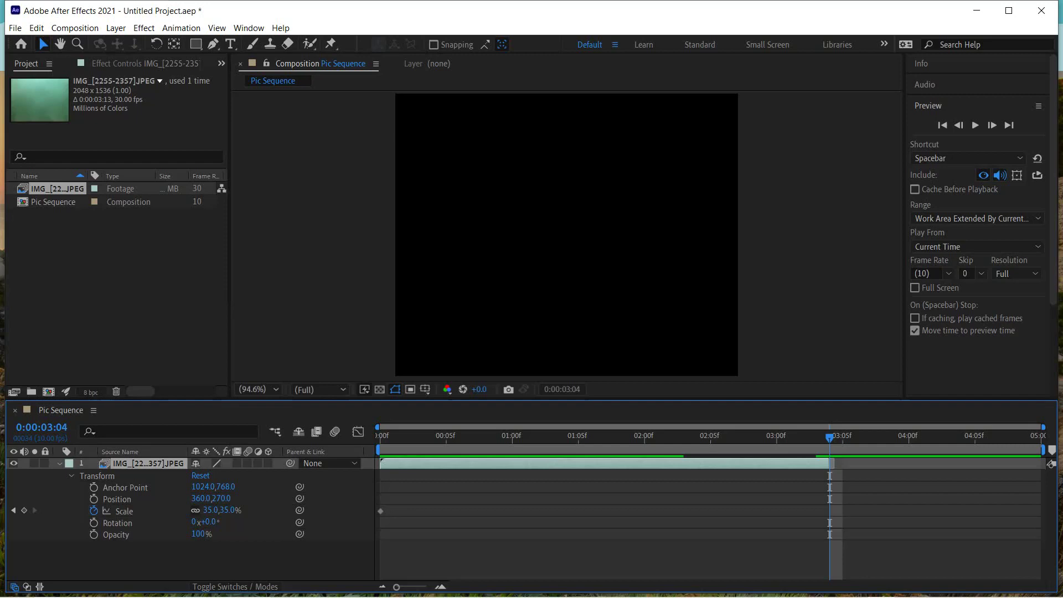
{"action": "key", "text": "Page_Up"}
{"action": "key", "text": "Page_Up"}
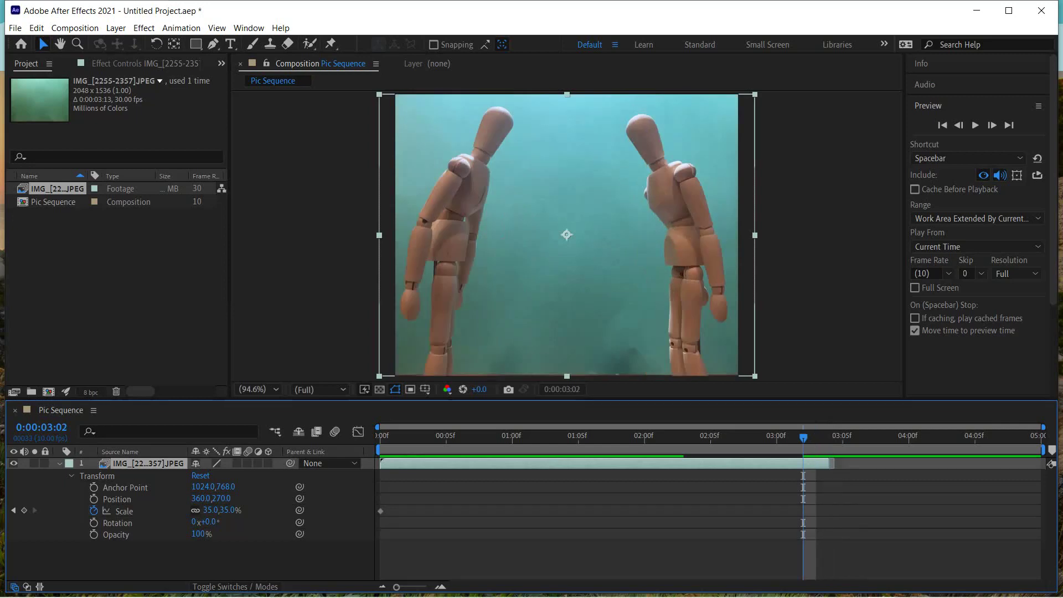
Time-stretch the photo sequence layer to a new duration of 0:00:05:00, holding the layer in-point in place.
{"action": "right_click", "coordinate": [791, 462]}
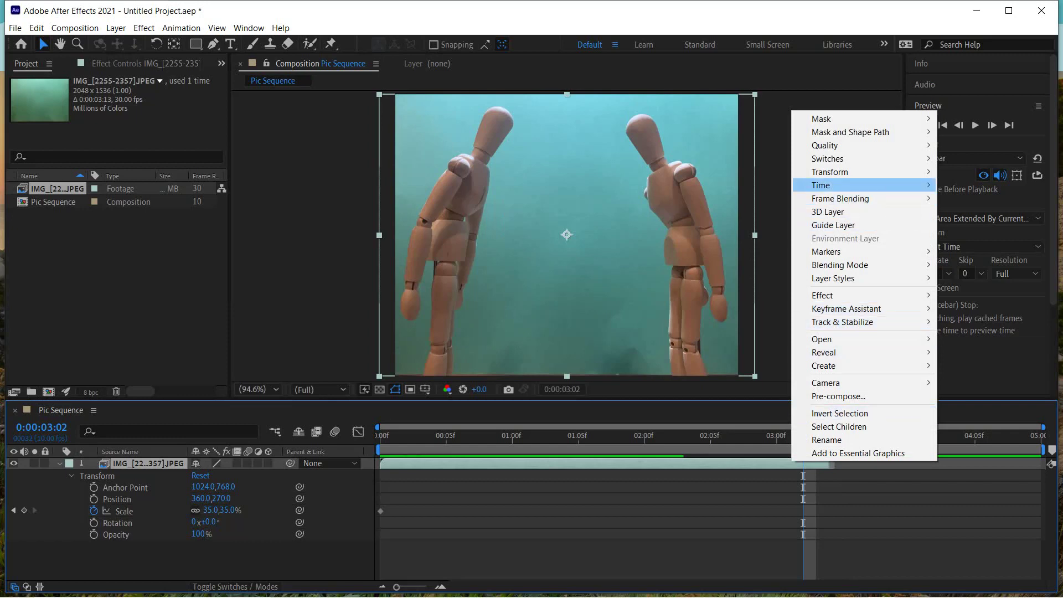
{"action": "mouse_move", "coordinate": [831, 185]}
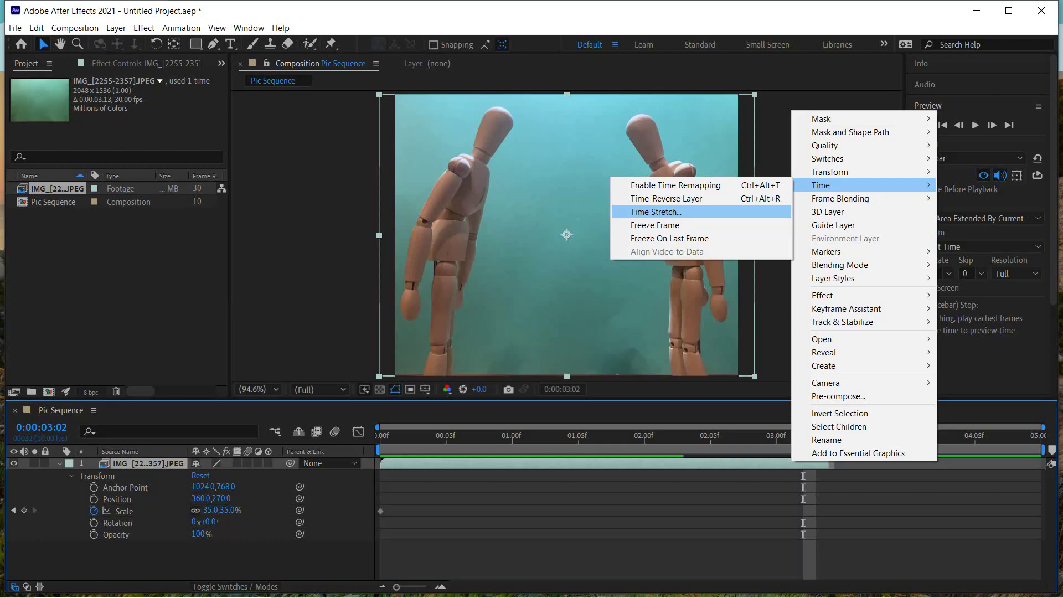
{"action": "left_click", "coordinate": [656, 212]}
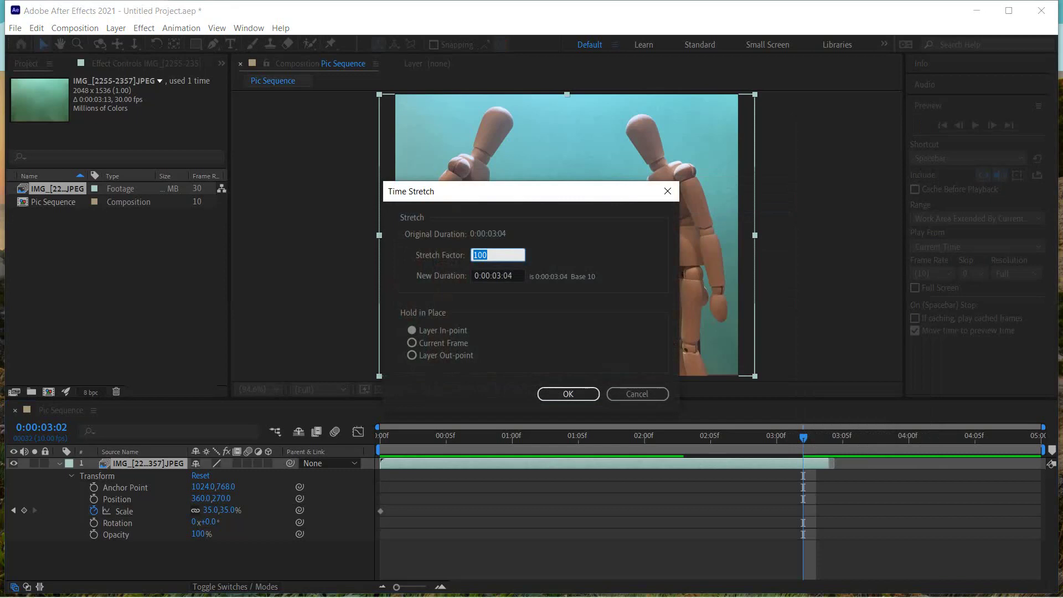
{"action": "key", "text": "Tab"}
{"action": "type", "text": "5"}
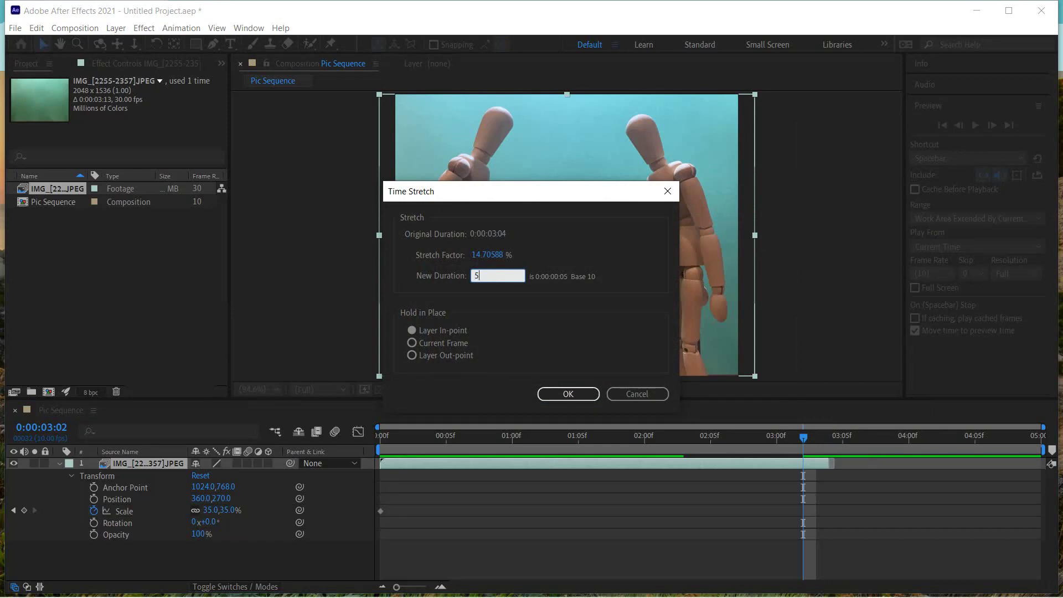
{"action": "type", "text": ".00"}
{"action": "left_click", "coordinate": [569, 394]}
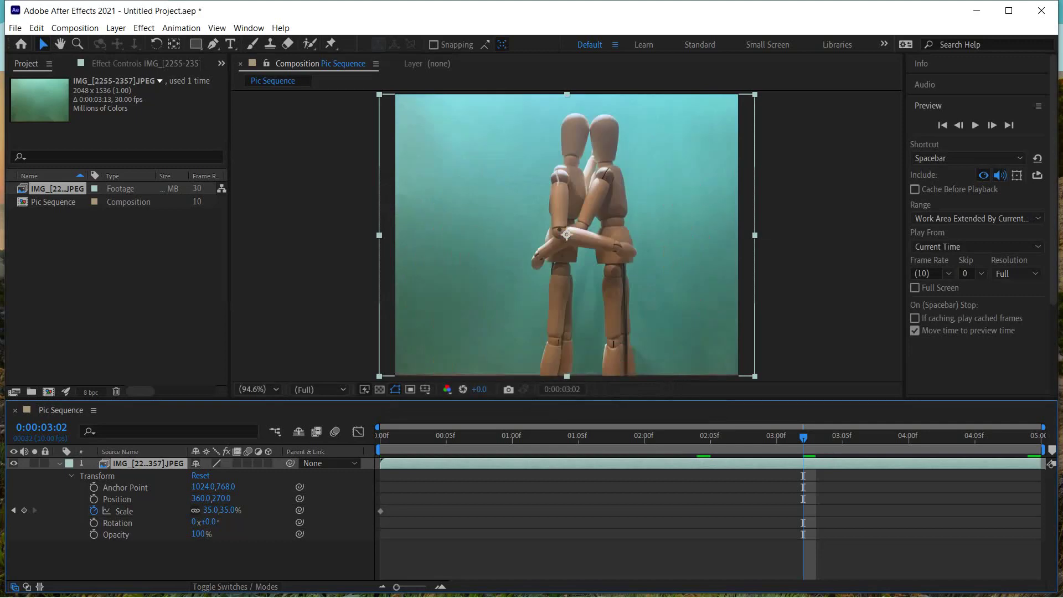
Preview the stretched photo sequence, checking its final frames and playing it from the first frame.
{"action": "key", "text": "space"}
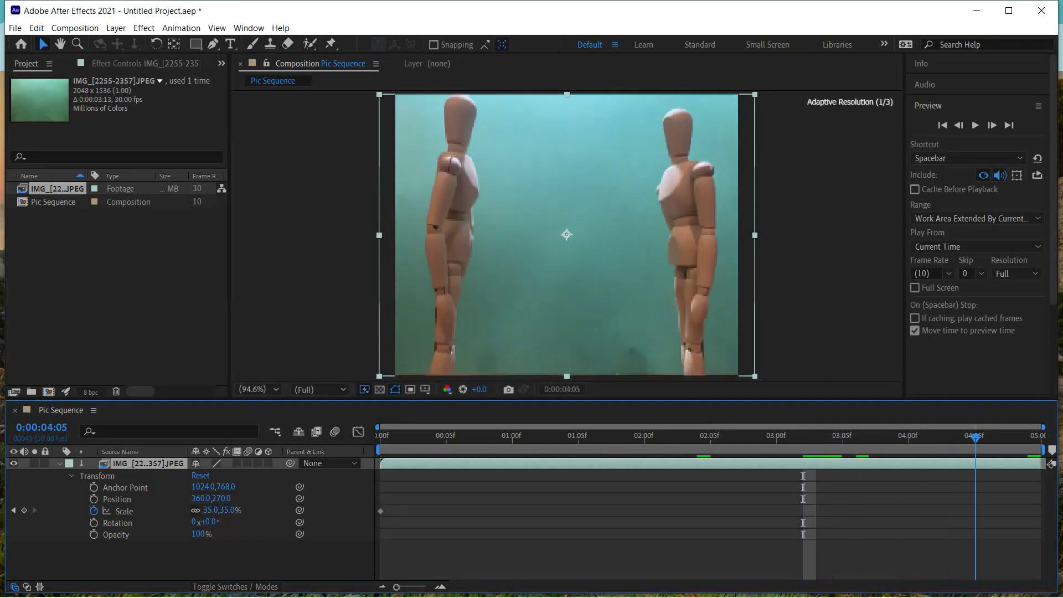
{"action": "left_click_drag", "start_coordinate": [1028, 438], "coordinate": [1015, 437]}
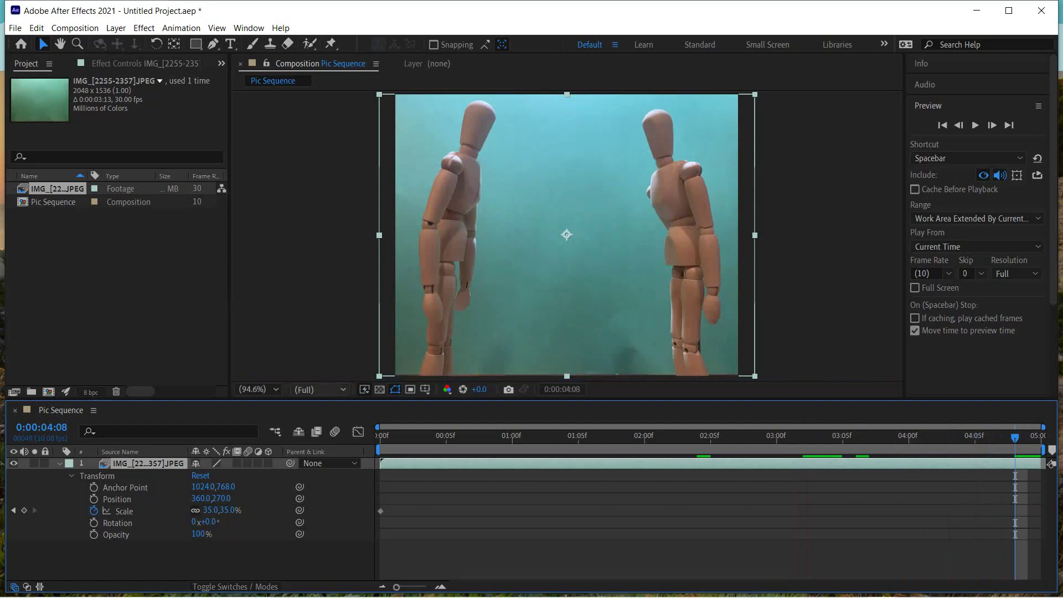
{"action": "left_click", "coordinate": [943, 125]}
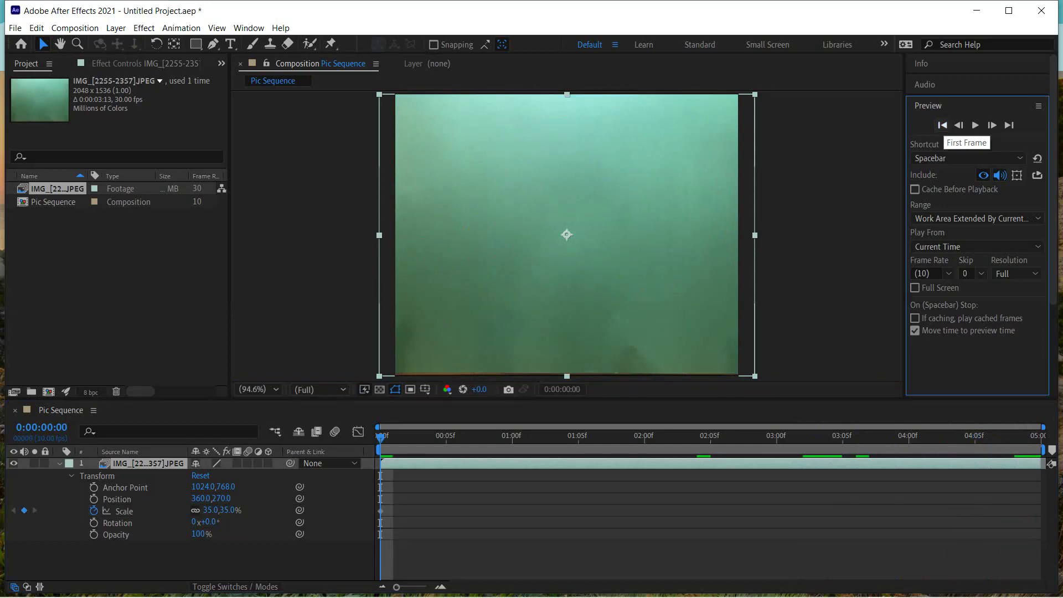
{"action": "key", "text": "space"}
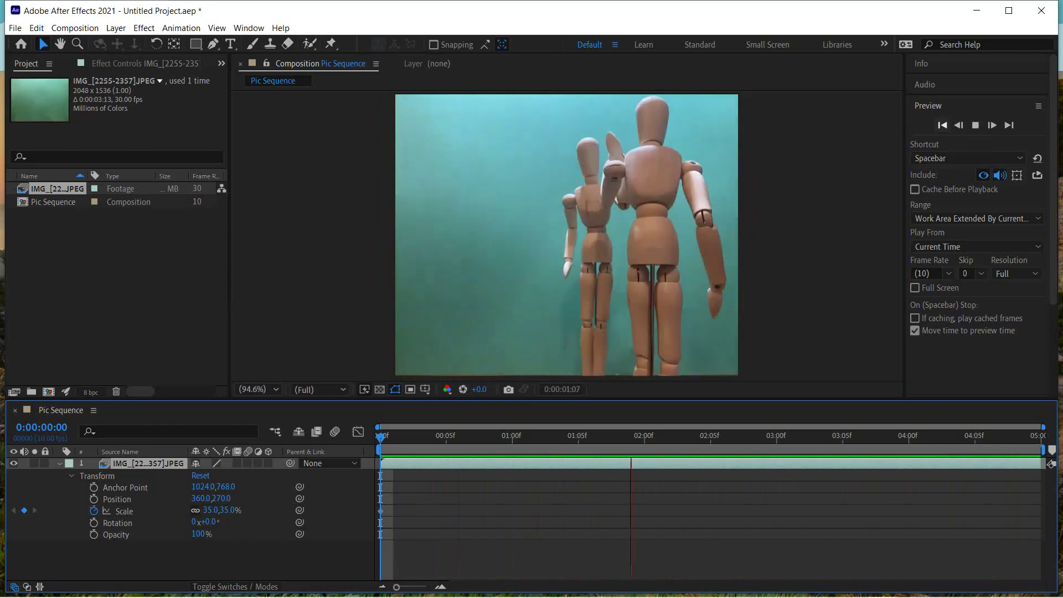
{"action": "key", "text": "space"}
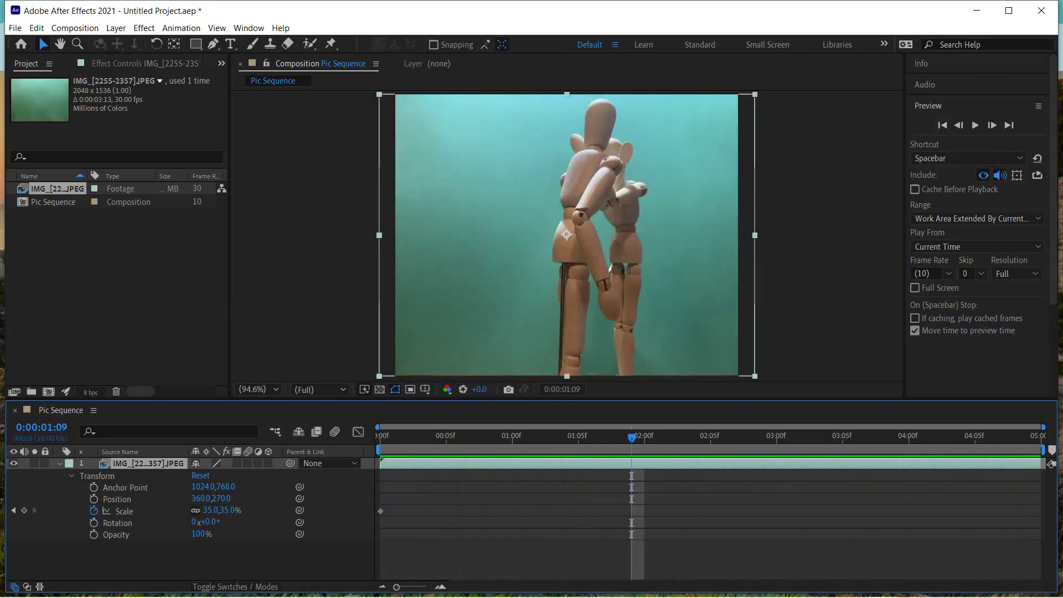
Set the Pic Sequence composition's duration to 0:00:07:00 and show the extended end of its timeline.
{"action": "left_click", "coordinate": [75, 28]}
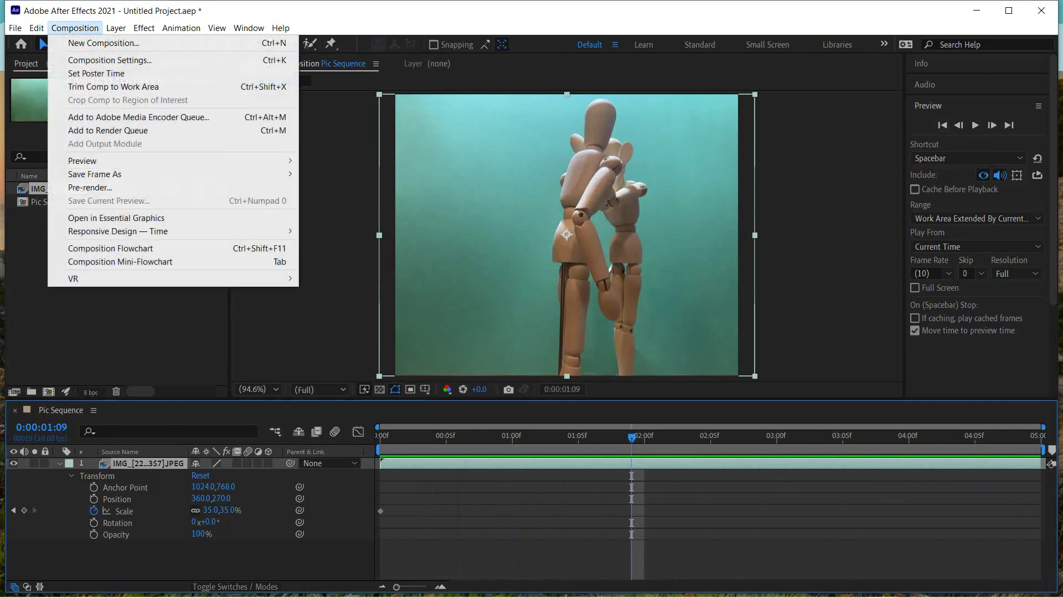
{"action": "left_click", "coordinate": [110, 60]}
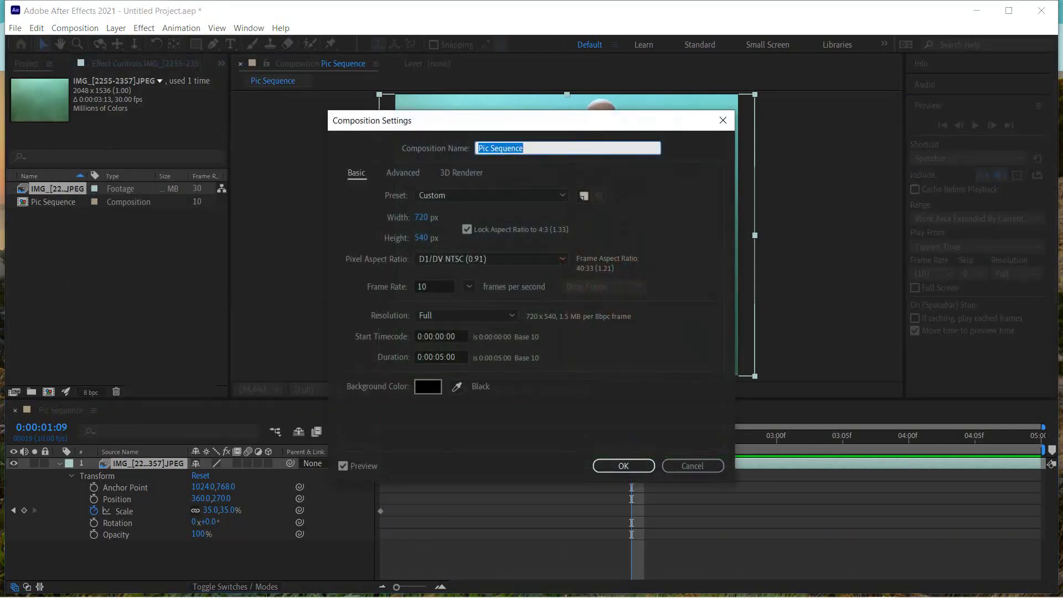
{"action": "double_click", "coordinate": [443, 358]}
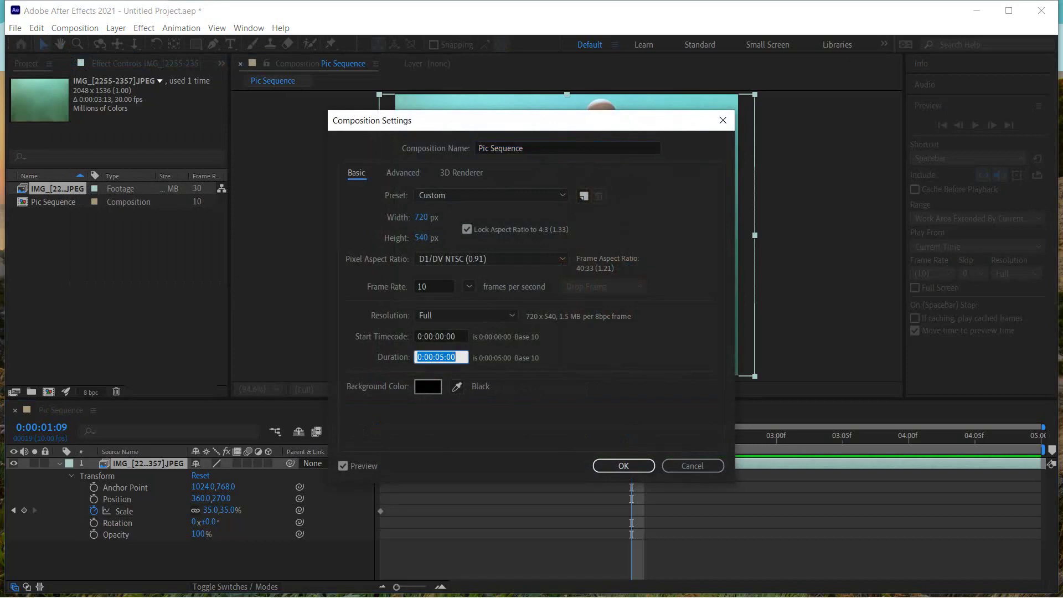
{"action": "left_click", "coordinate": [444, 357]}
{"action": "left_click_drag", "start_coordinate": [444, 357], "coordinate": [440, 357]}
{"action": "type", "text": "7"}
{"action": "left_click", "coordinate": [624, 466]}
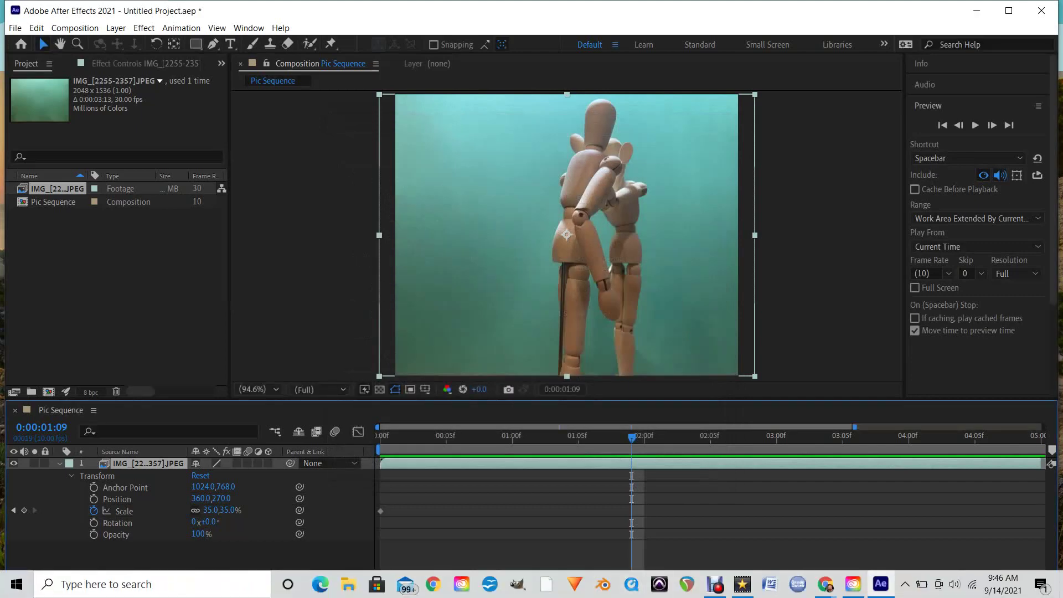
{"action": "left_click_drag", "start_coordinate": [659, 586], "coordinate": [831, 586]}
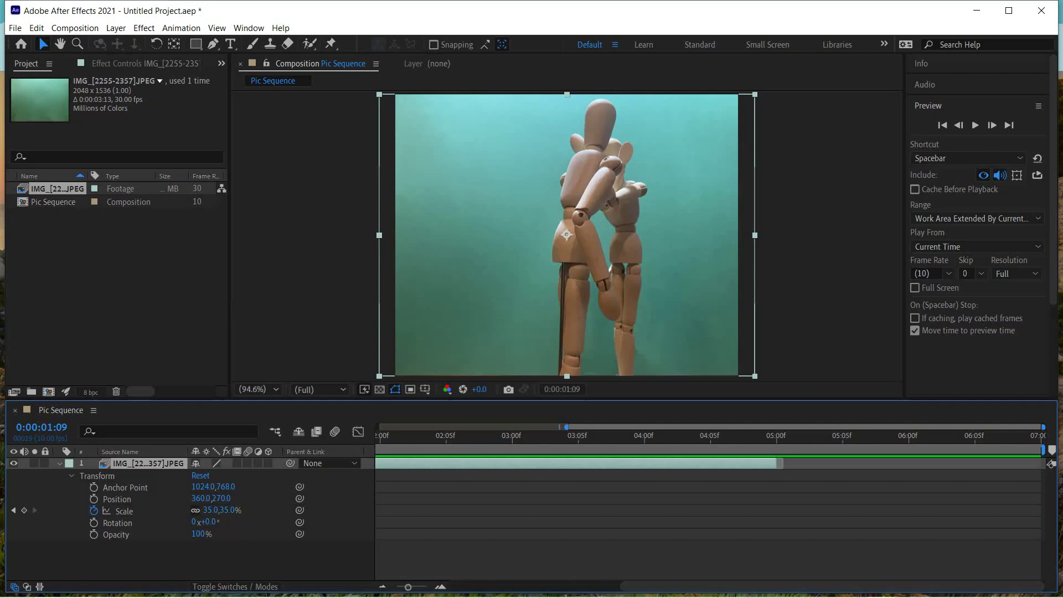
Time-stretch the photo sequence layer to fill the 7-second composition, holding its in-point in place, and preview the slower animation.
{"action": "right_click", "coordinate": [754, 111]}
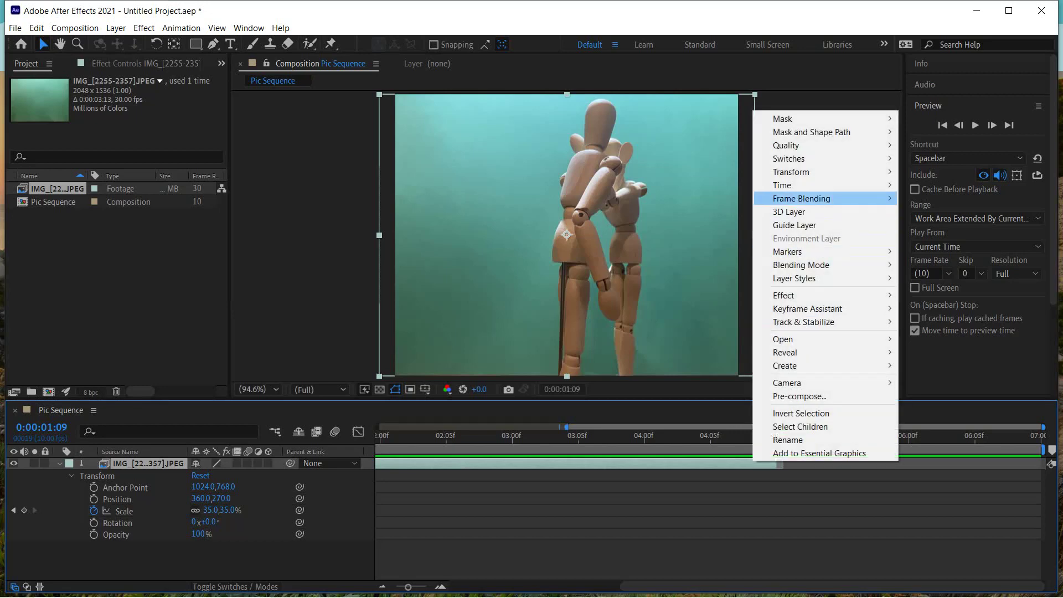
{"action": "mouse_move", "coordinate": [782, 185]}
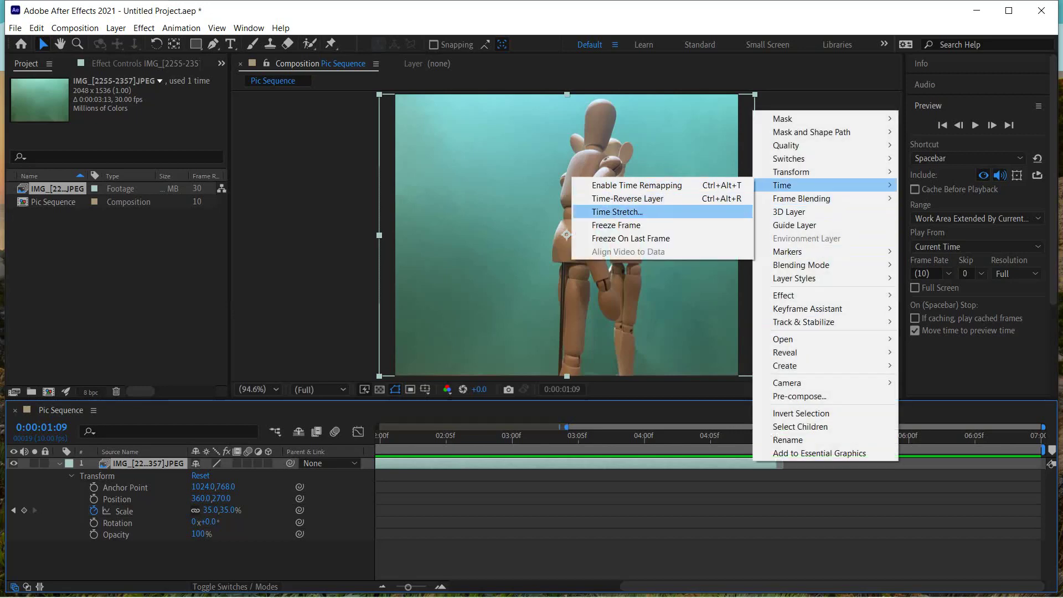
{"action": "left_click", "coordinate": [617, 212]}
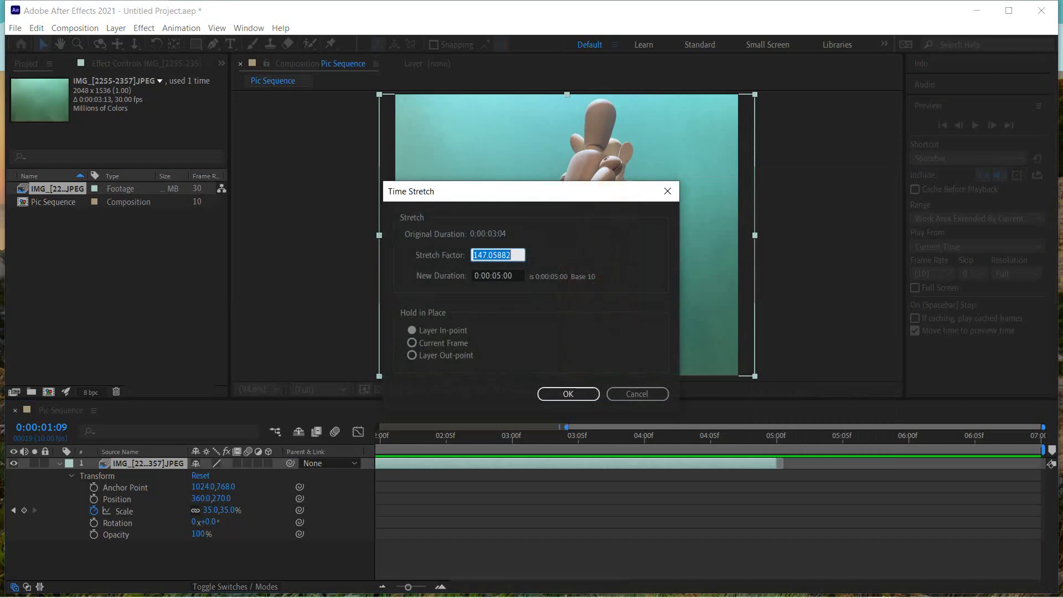
{"action": "key", "text": "Tab"}
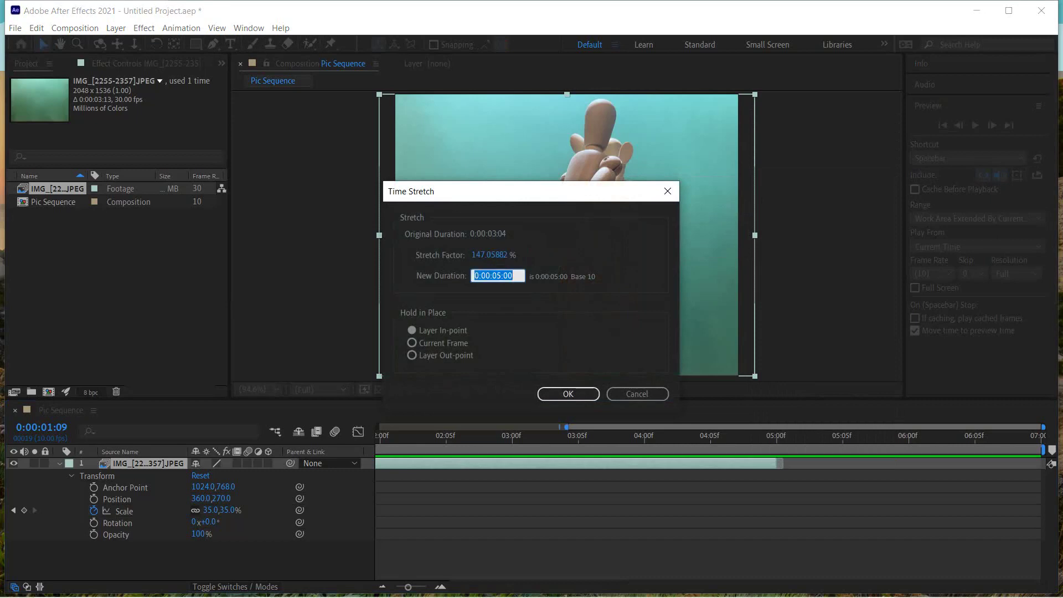
{"action": "left_click", "coordinate": [501, 275]}
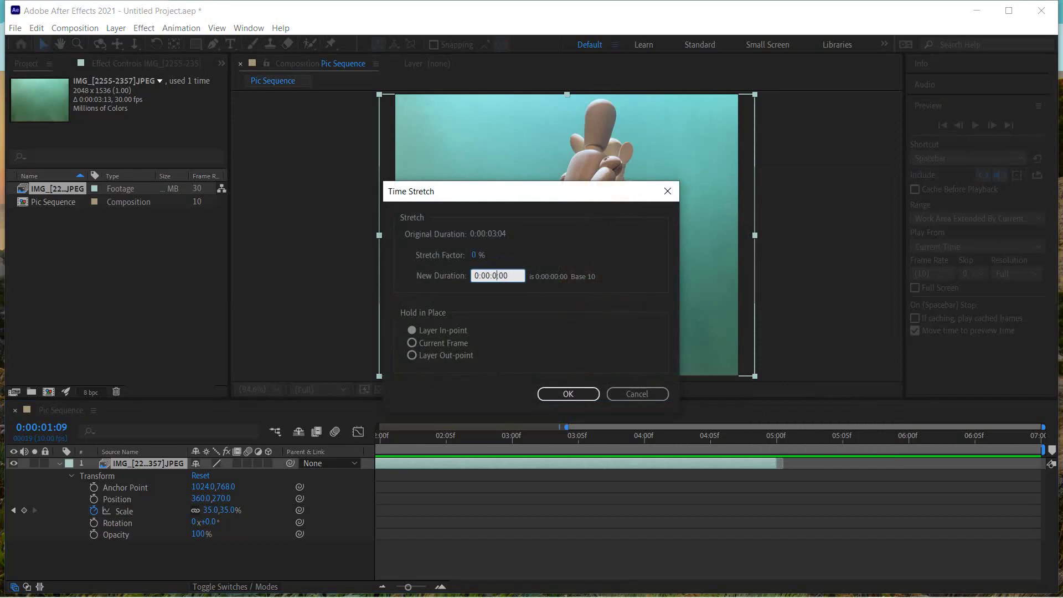
{"action": "left_click", "coordinate": [568, 393]}
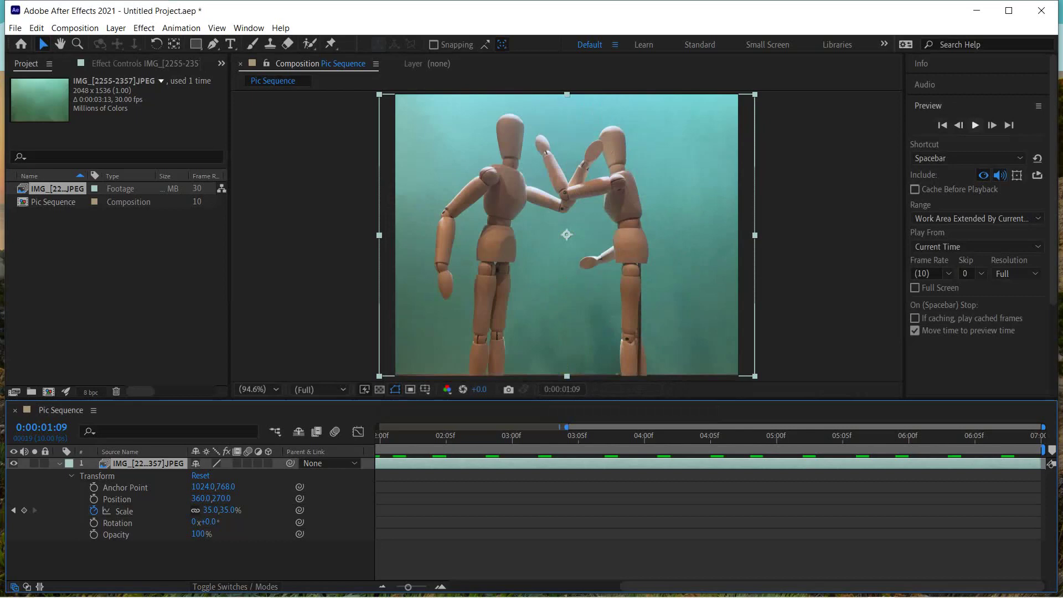
{"action": "left_click", "coordinate": [975, 125]}
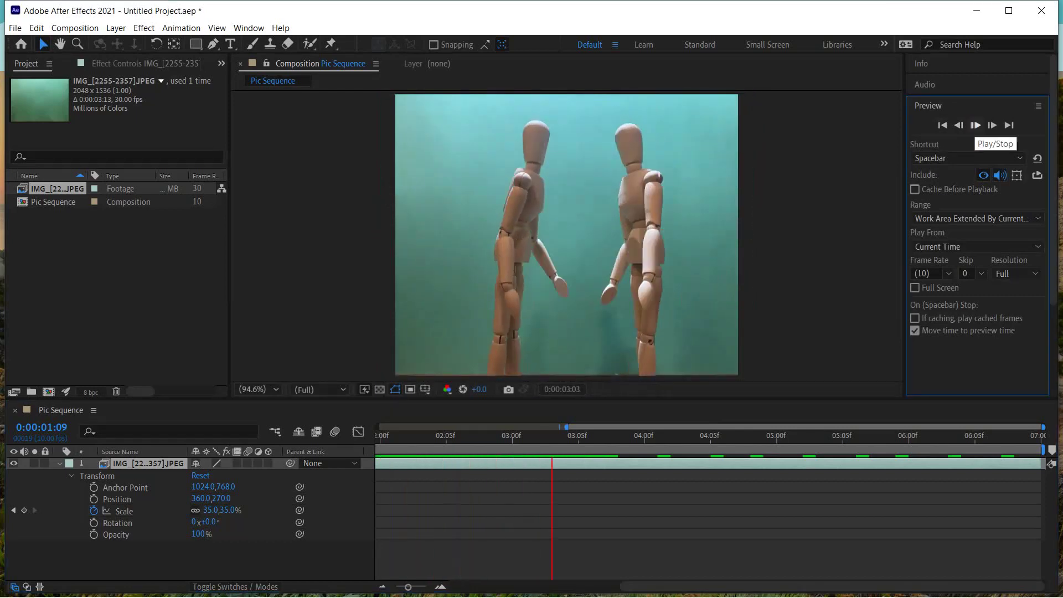